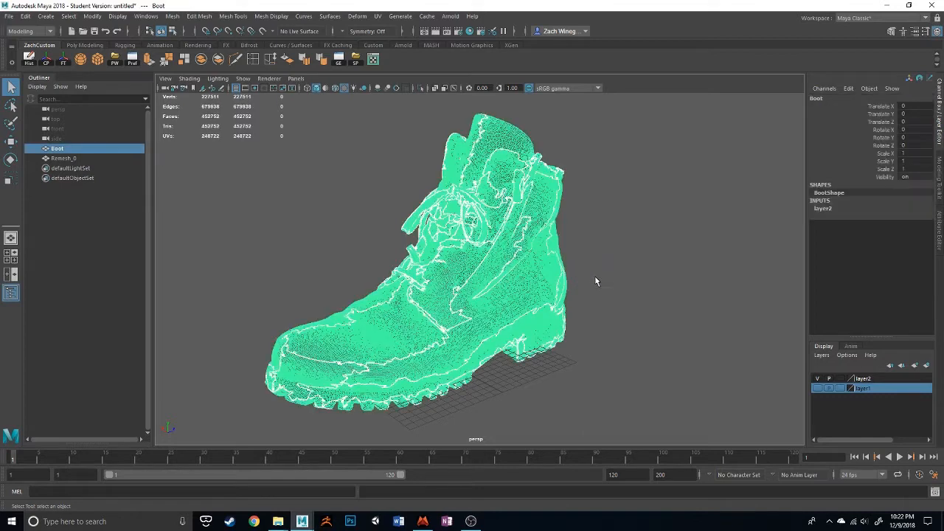
- Clear the current selection, switch to Mudbox, and select the Boot mesh
click(595, 276)
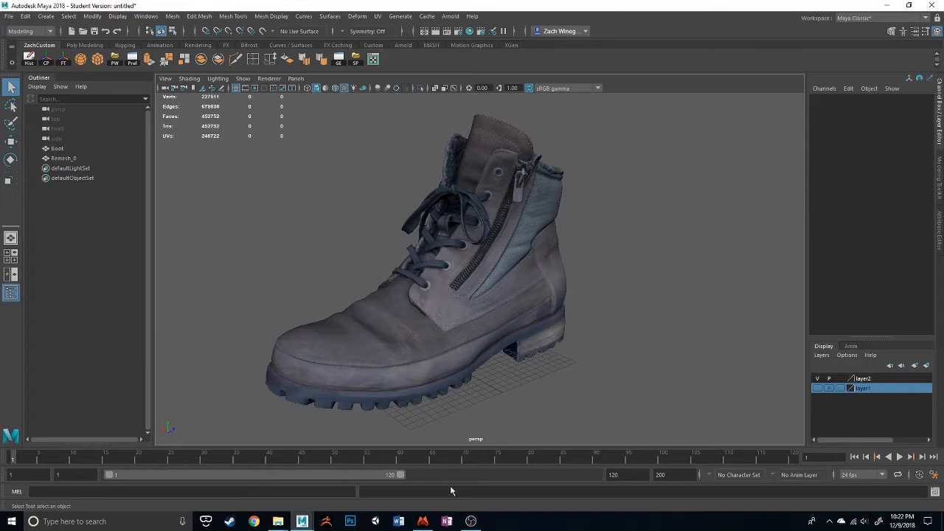
click(422, 521)
alt+drag(534, 327, 649, 331)
click(804, 154)
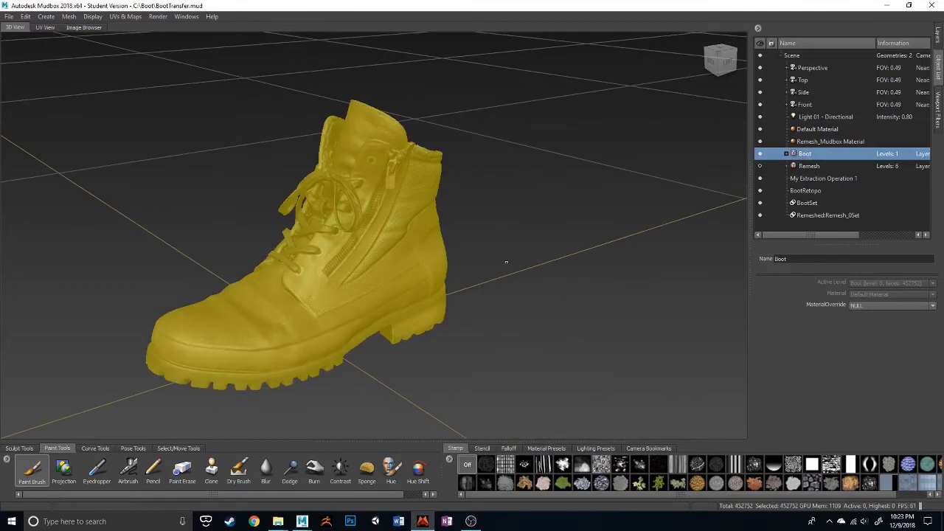
alt+drag(484, 290, 518, 290)
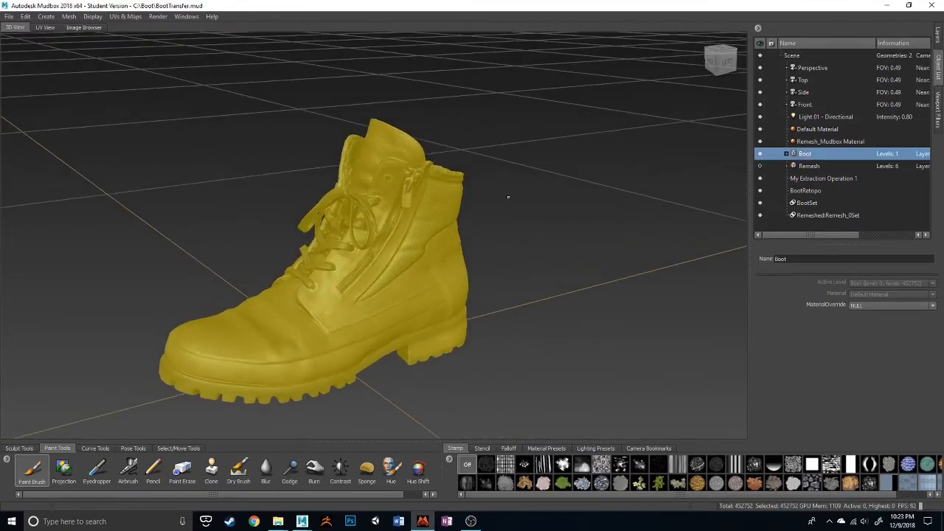
click(808, 166)
click(804, 153)
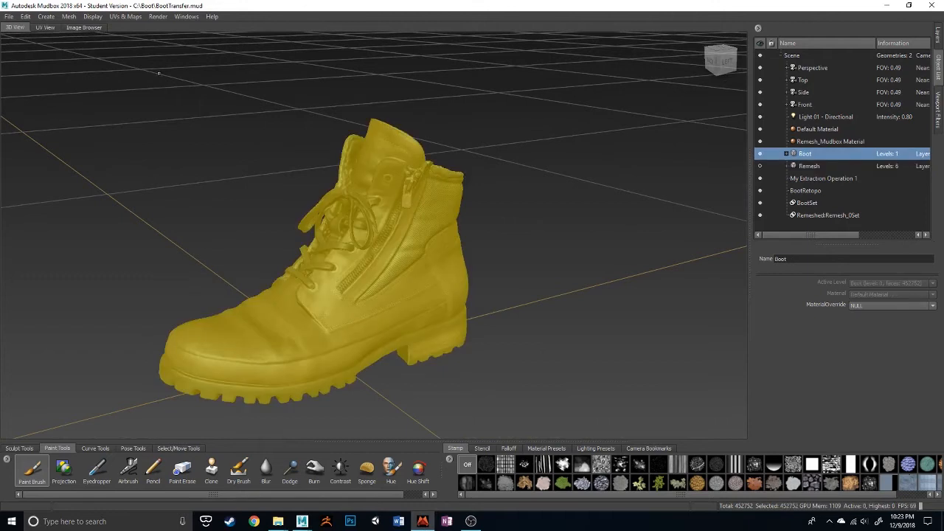
- Open the Retopologize settings for the Boot mesh, disable curves for controlling topology flow, and close the settings without retopologizing
click(70, 17)
mouse_move(114, 101)
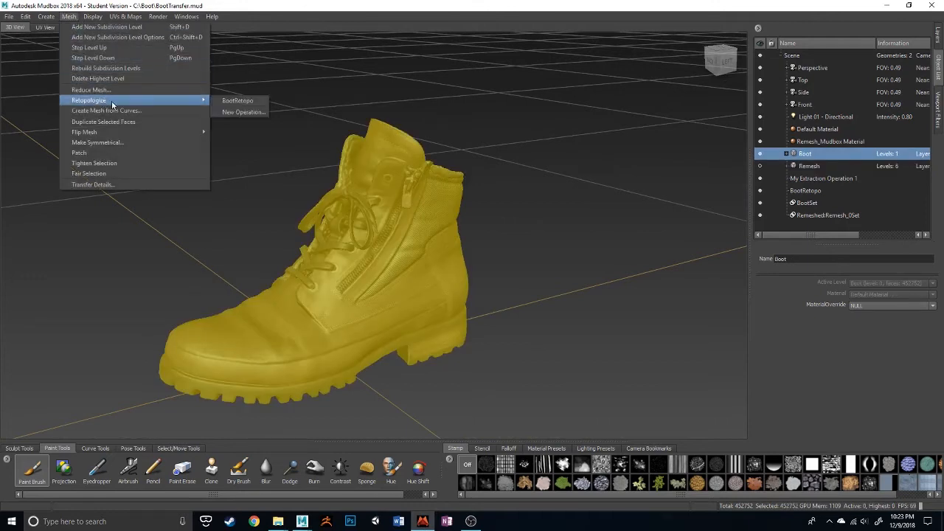
click(247, 100)
drag(431, 125, 553, 116)
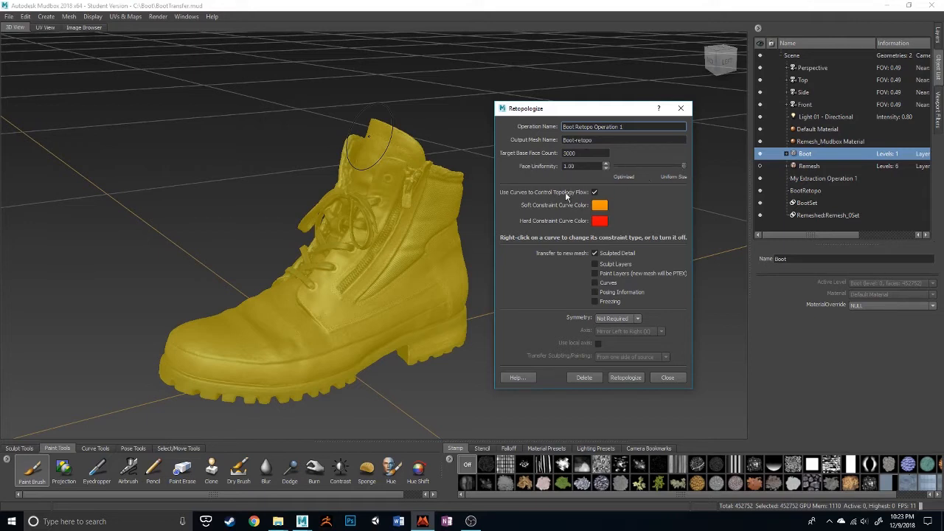
click(595, 192)
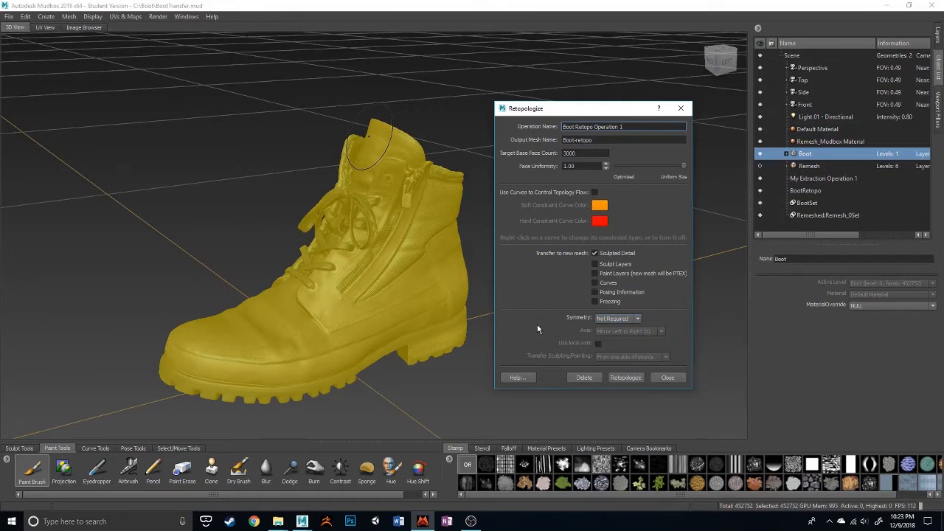
click(667, 377)
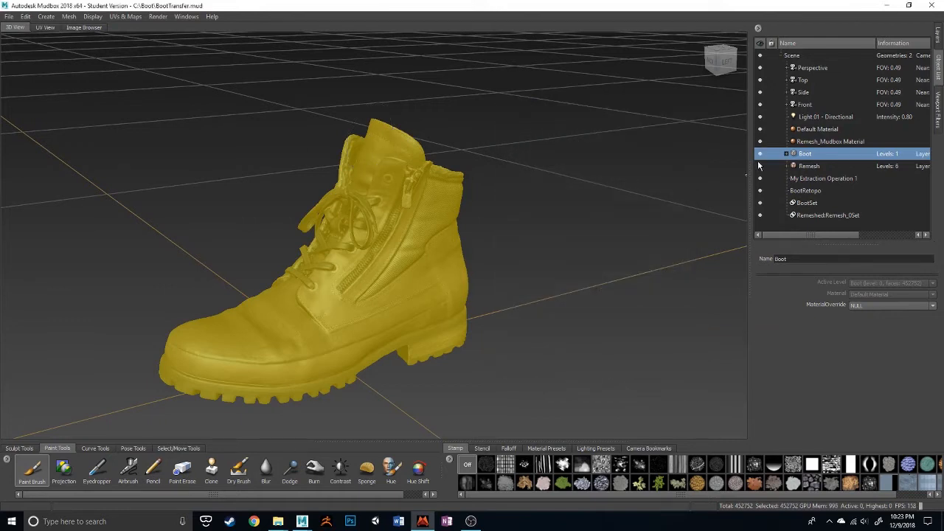
- Show the Remesh mesh in place of the hidden Boot mesh and display its wireframe
click(760, 165)
click(760, 154)
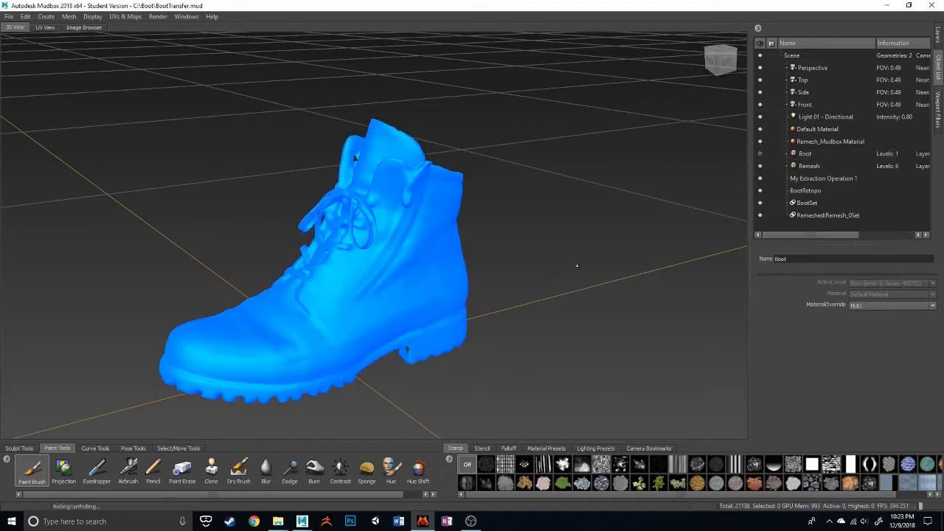
right_click(505, 218)
click(506, 255)
mouse_move(552, 304)
alt+mouse_down()
mouse_move(613, 310)
mouse_move(558, 309)
alt+mouse_up()
key(shift+u)
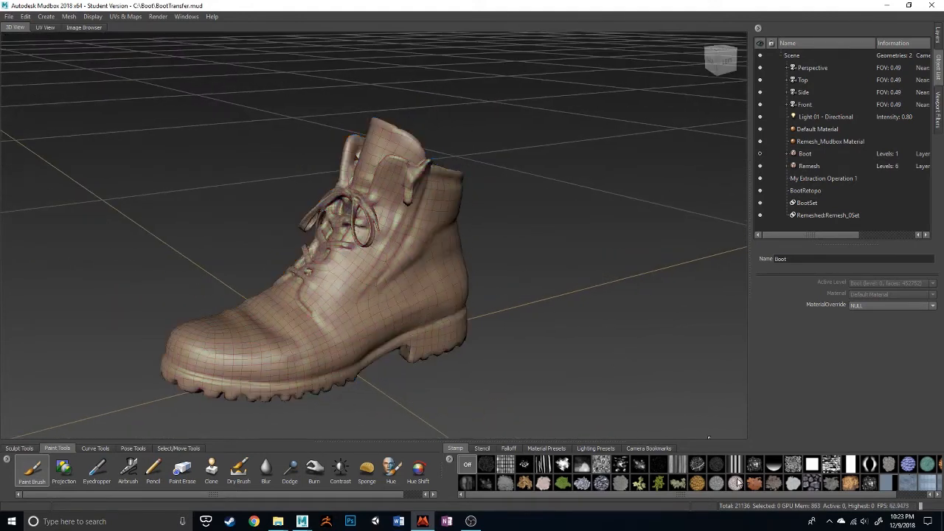
alt+drag(617, 348, 552, 284)
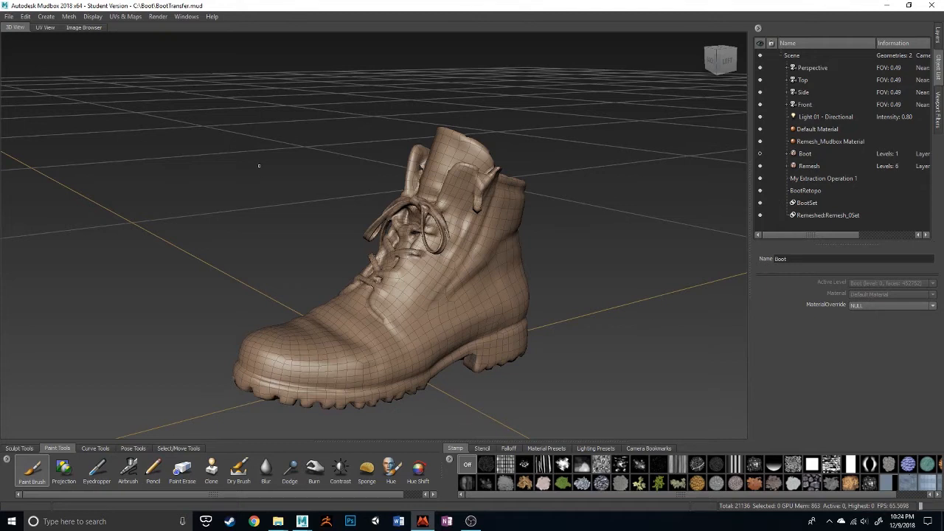
- Select the Remesh mesh and step its subdivision up to level 3 and back down to level 0
click(789, 167)
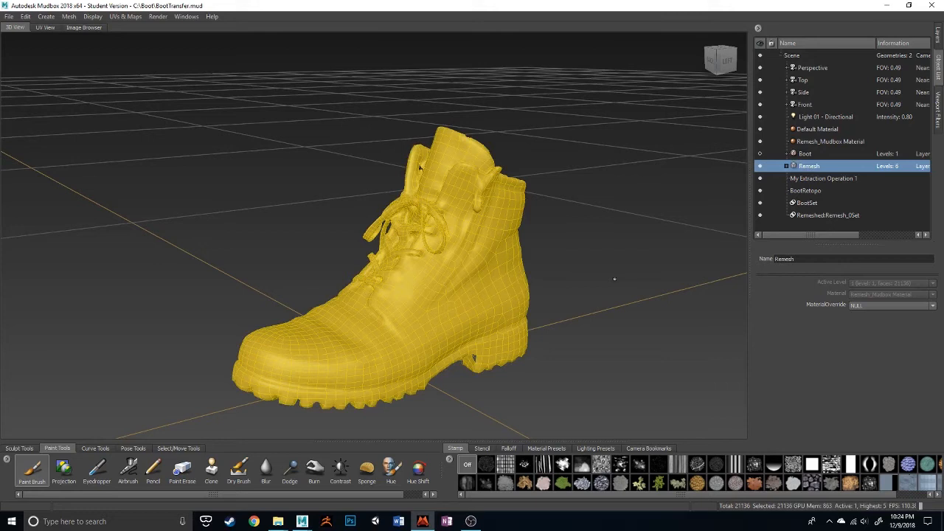
key(Page_Up)
key(Page_Up)
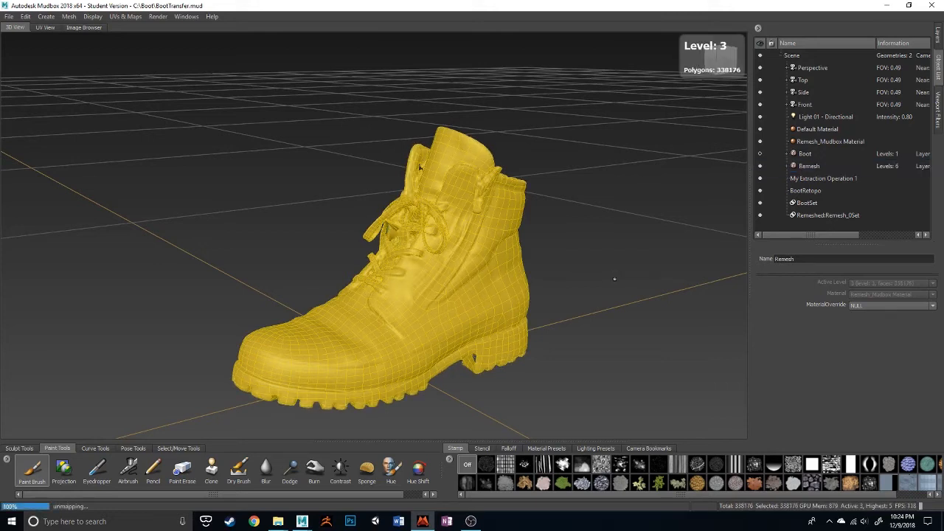
key(Page_Down)
key(Page_Down)
key(Page_Down)
key(Page_Down)
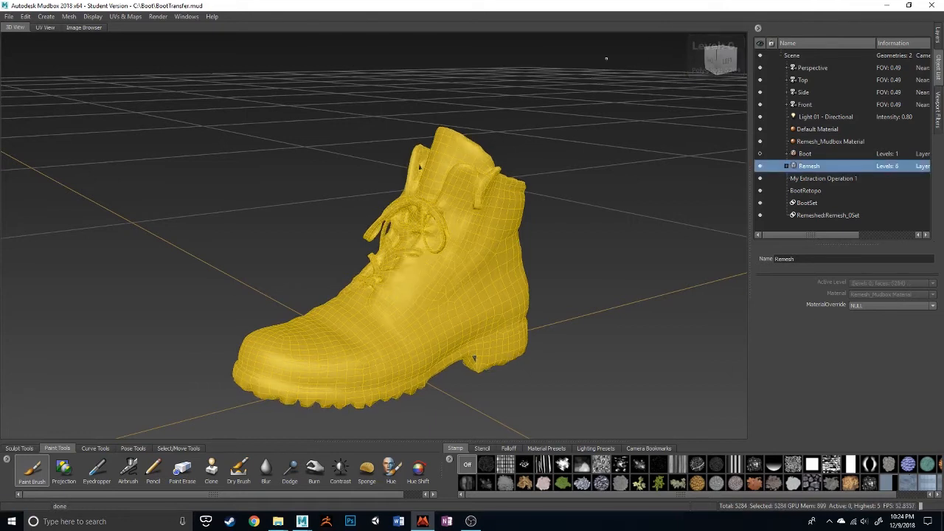
key(alt+Tab)
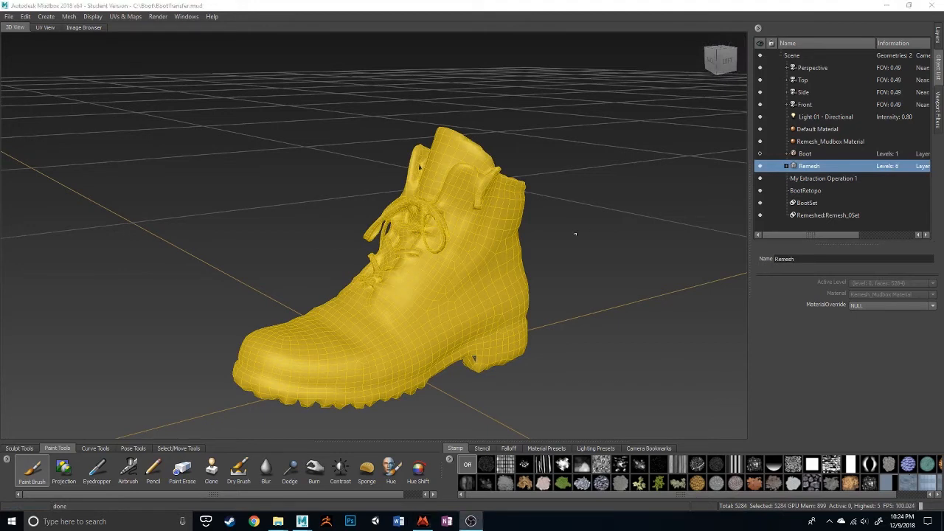
click(8, 17)
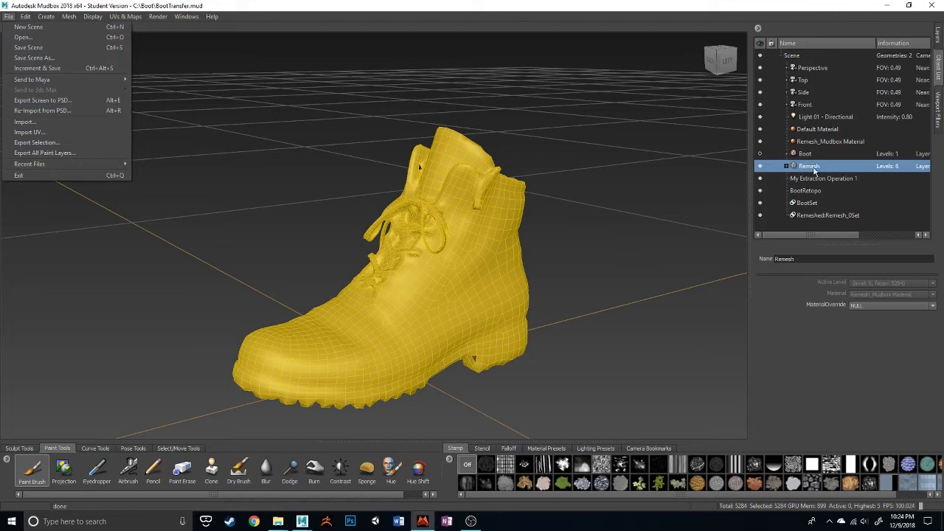
right_click(811, 168)
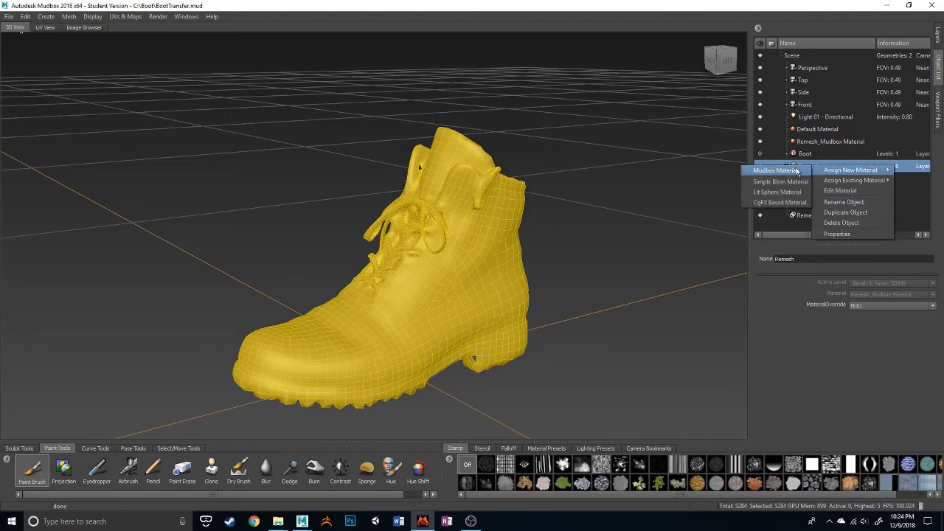
click(809, 160)
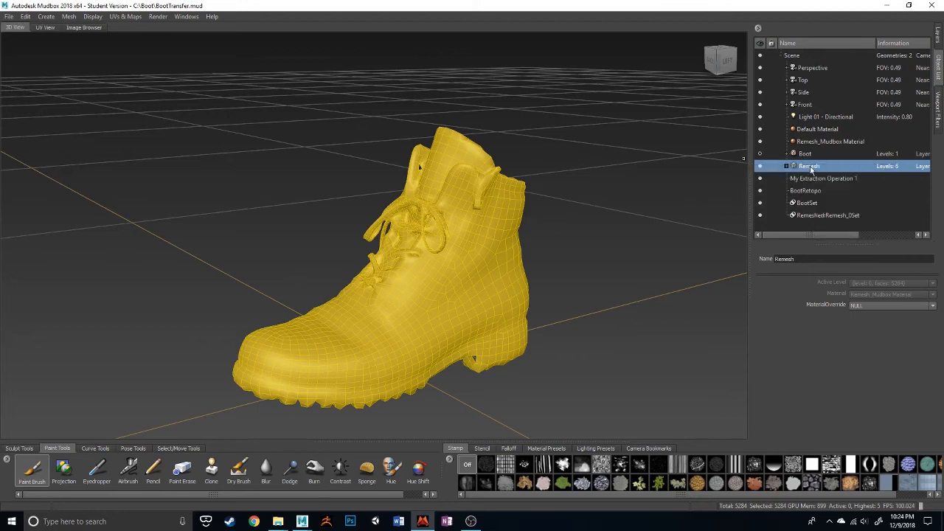
double_click(811, 168)
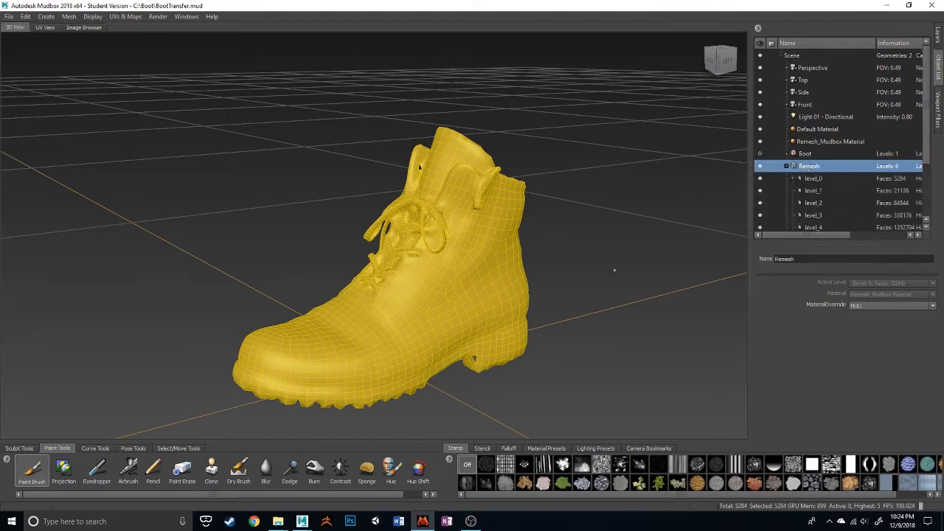
- Switch to Maya, hide layer2, and show layer1 with wireframe on shaded
mouse_move(301, 521)
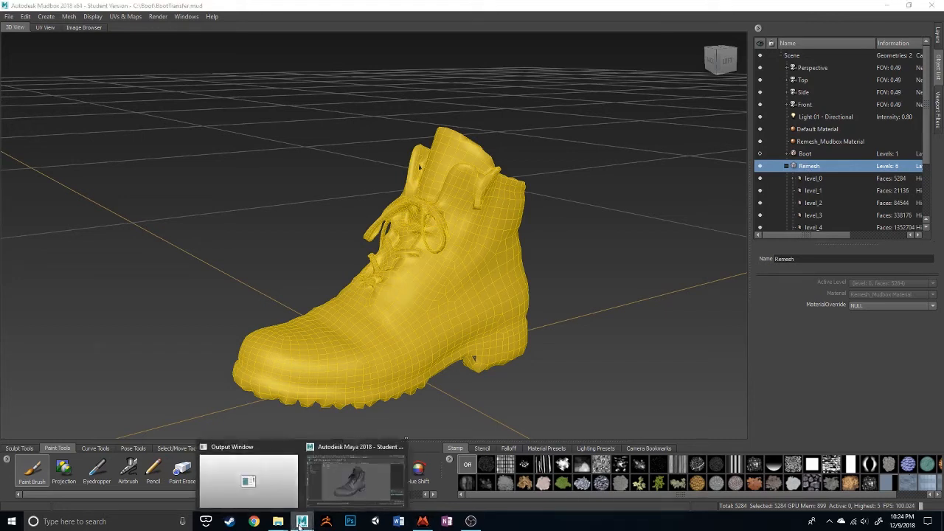
click(332, 486)
click(817, 379)
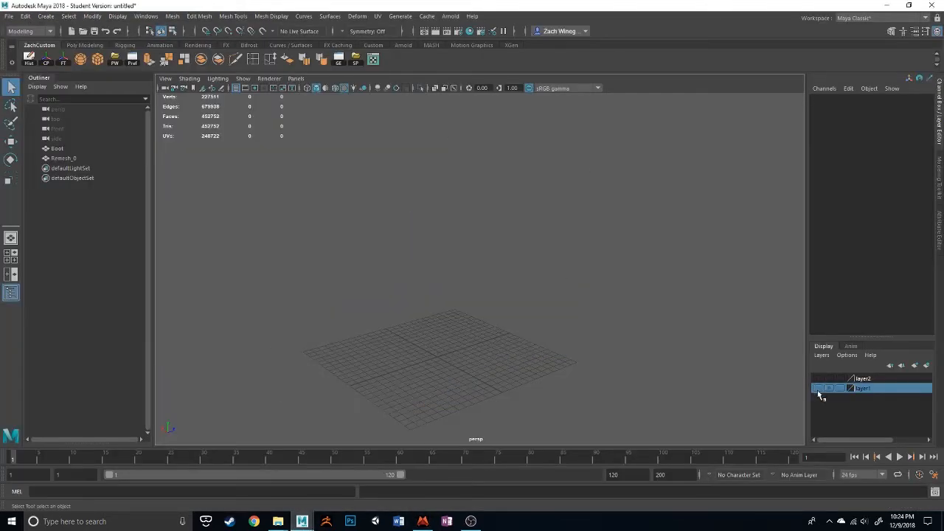
click(818, 389)
click(335, 88)
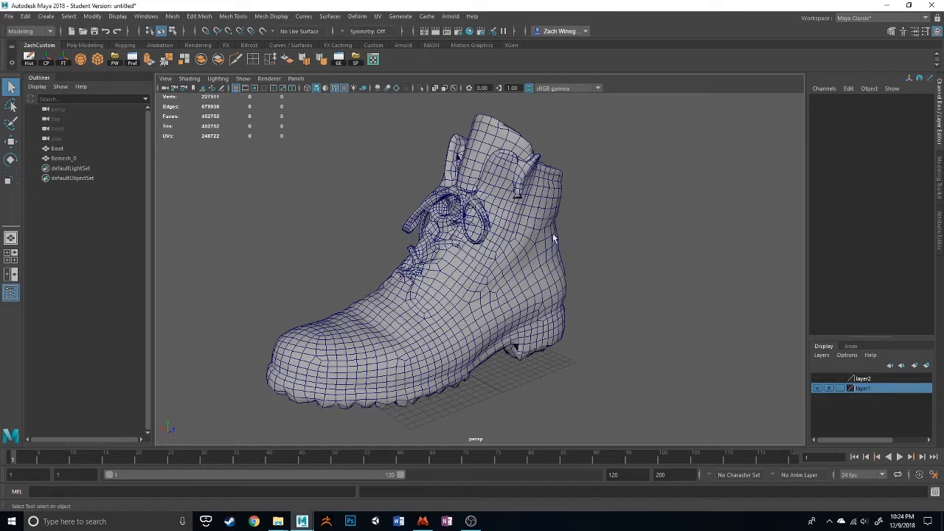
click(498, 184)
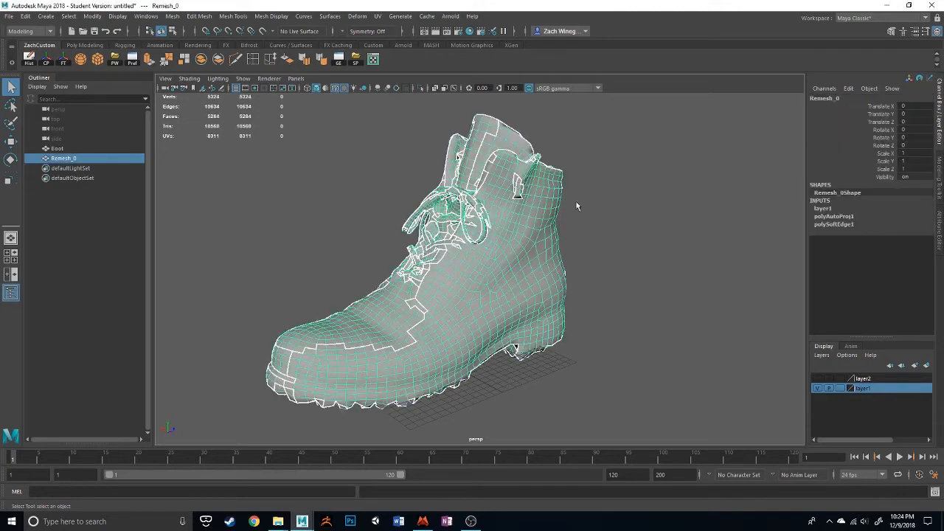
click(377, 18)
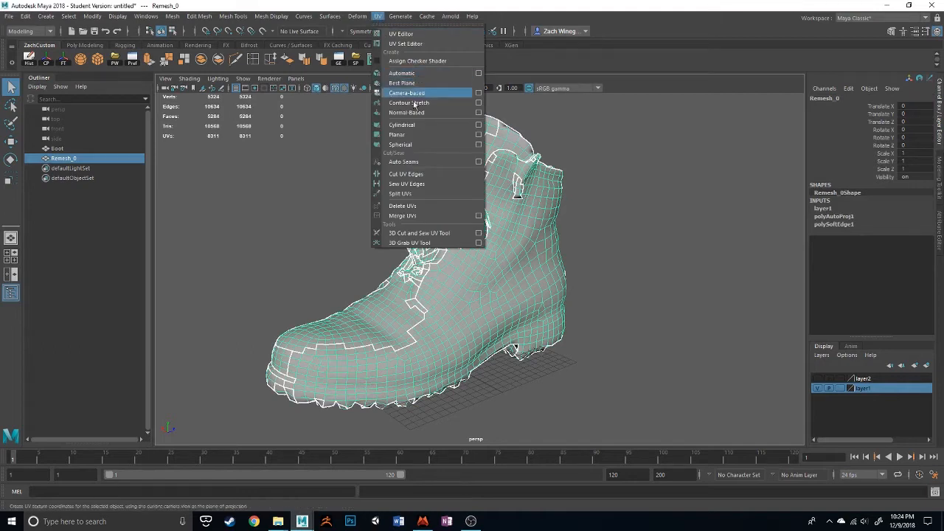
click(591, 166)
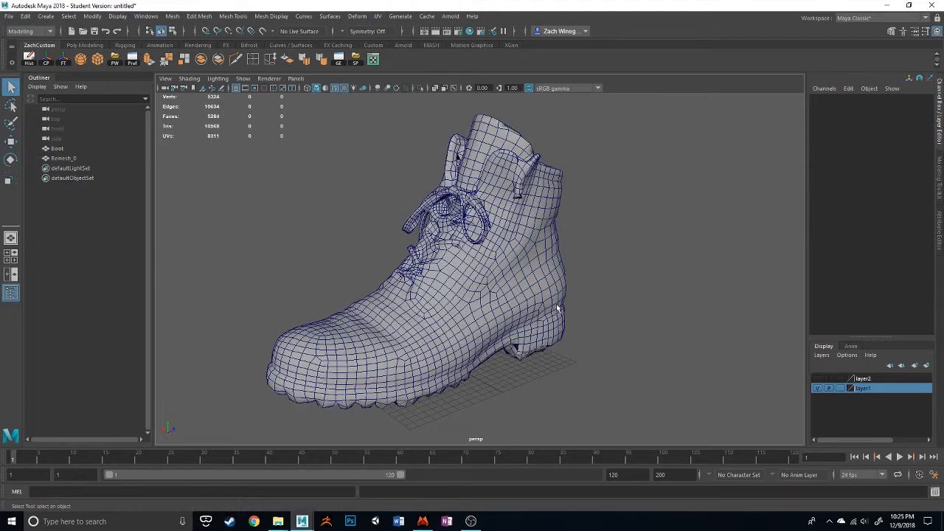
click(532, 245)
click(8, 16)
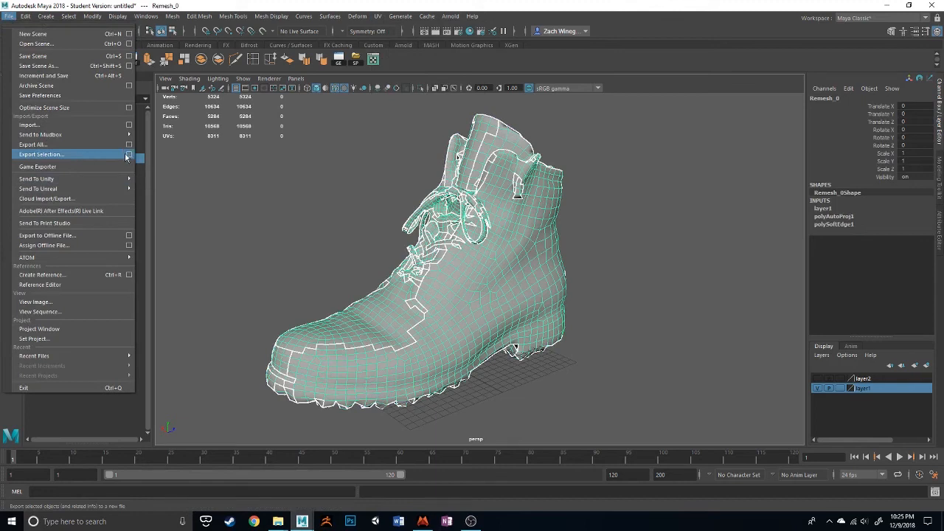
click(273, 217)
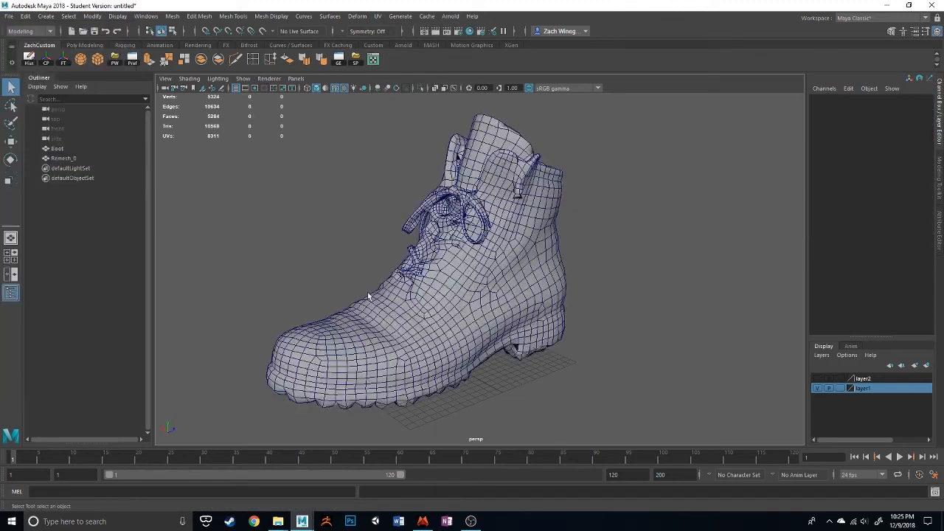
- Switch back to Mudbox, examine the Remesh mesh's UV layout in the UV view, and return to the 3D view
click(422, 520)
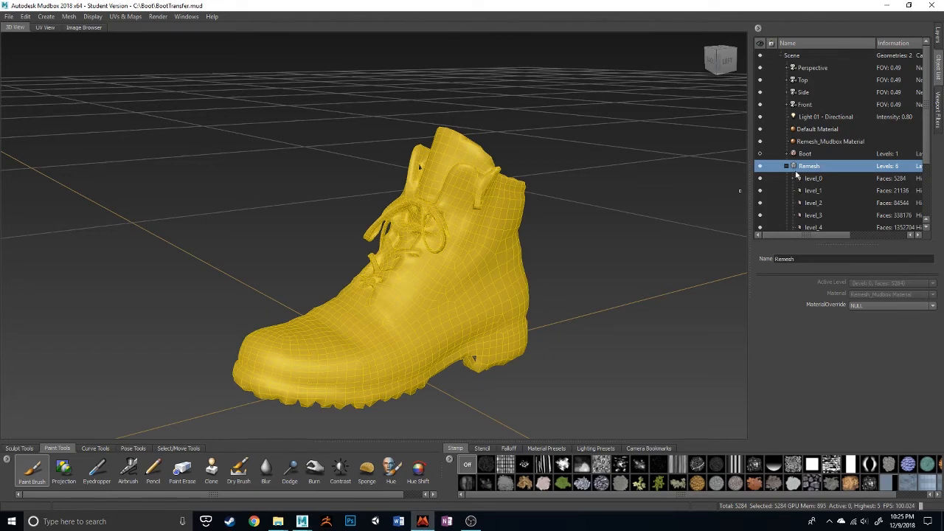
click(787, 167)
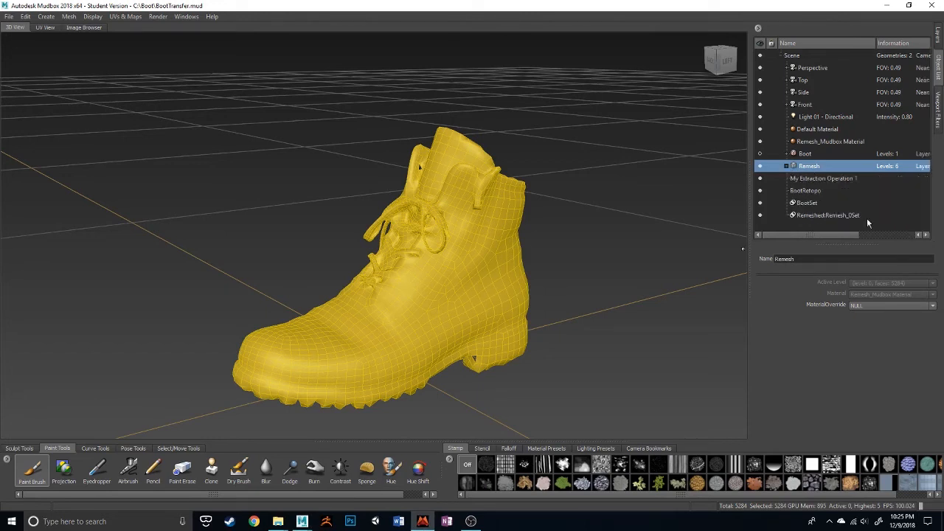
click(9, 16)
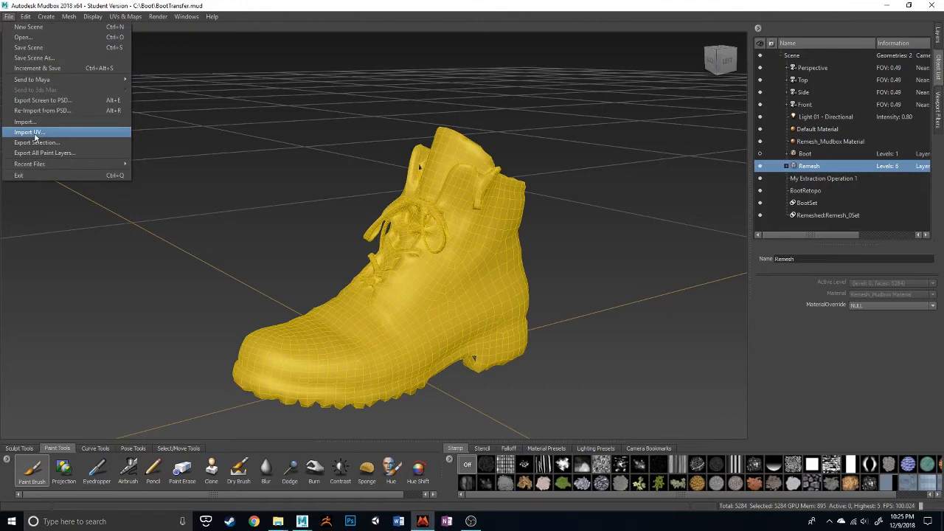
click(240, 152)
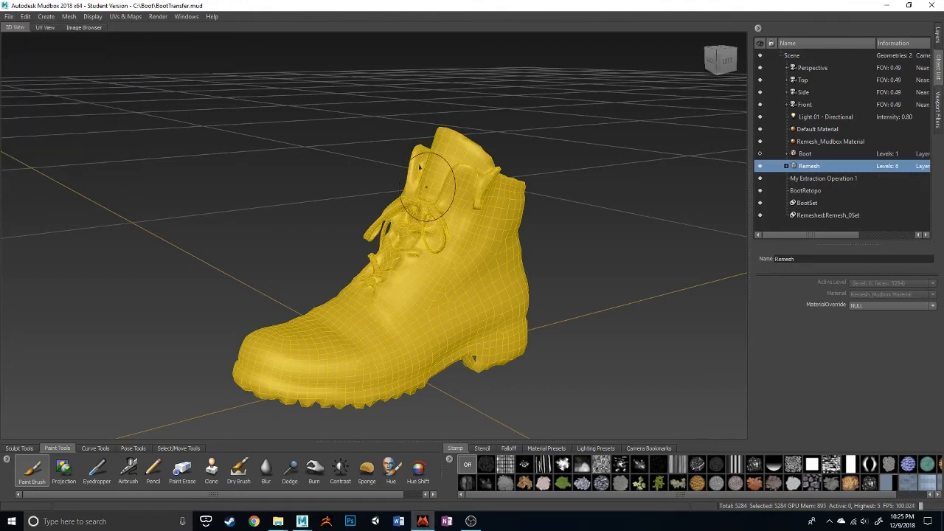
click(46, 27)
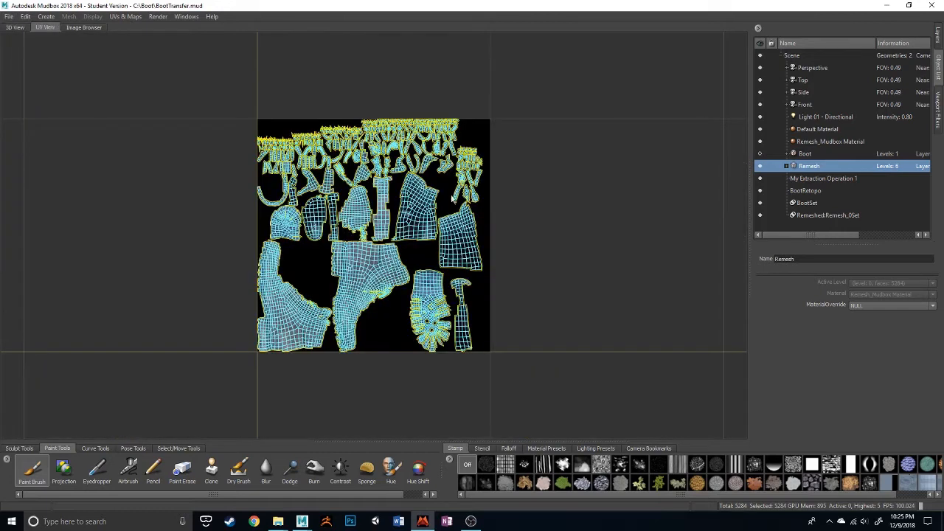
click(15, 27)
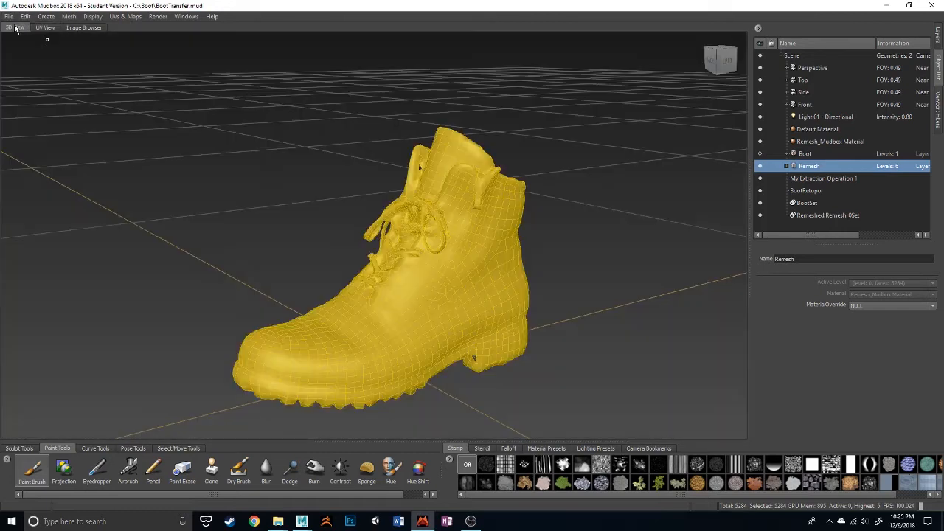
- Raise the Remesh mesh to subdivision level 5 and unhide the original Boot mesh
click(811, 190)
click(807, 167)
key(Page_Up)
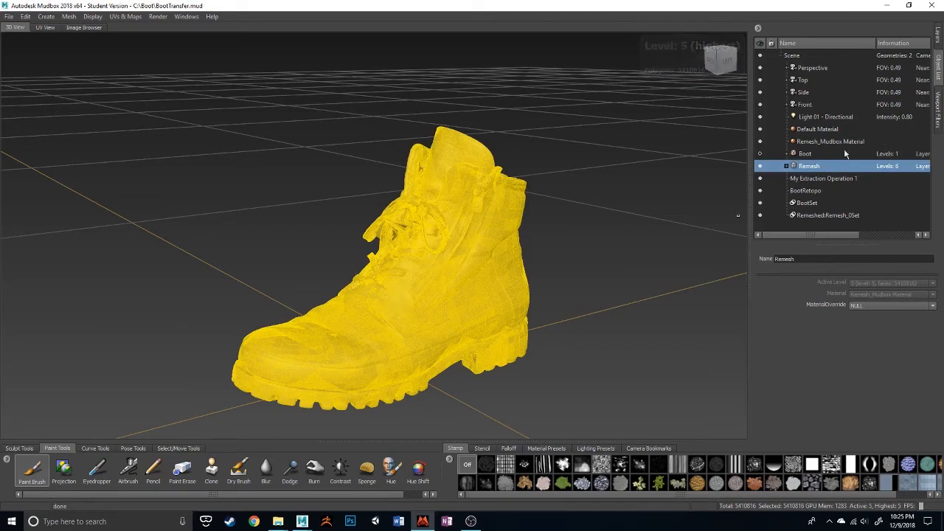
click(760, 154)
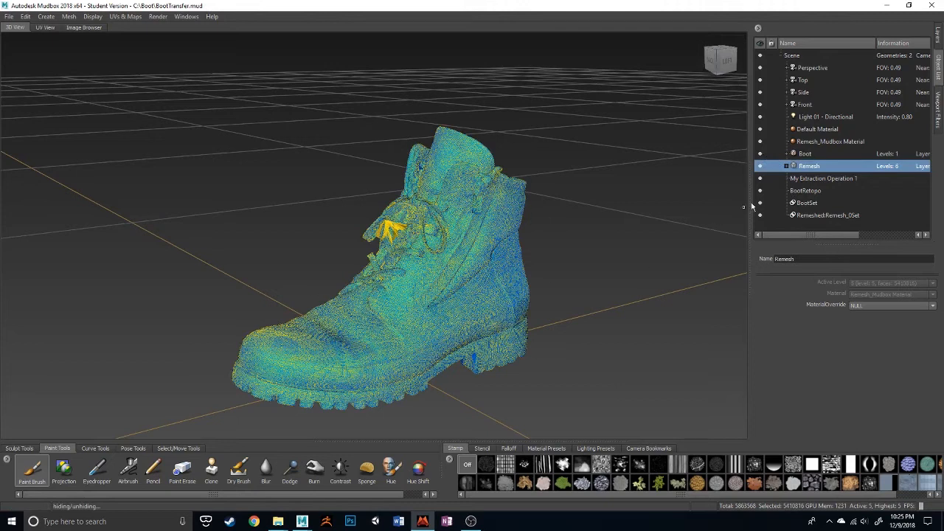
- Create a new texture map extraction operation for Transfer Paint Layers with the Remesh mesh as target model
click(126, 16)
mouse_move(153, 90)
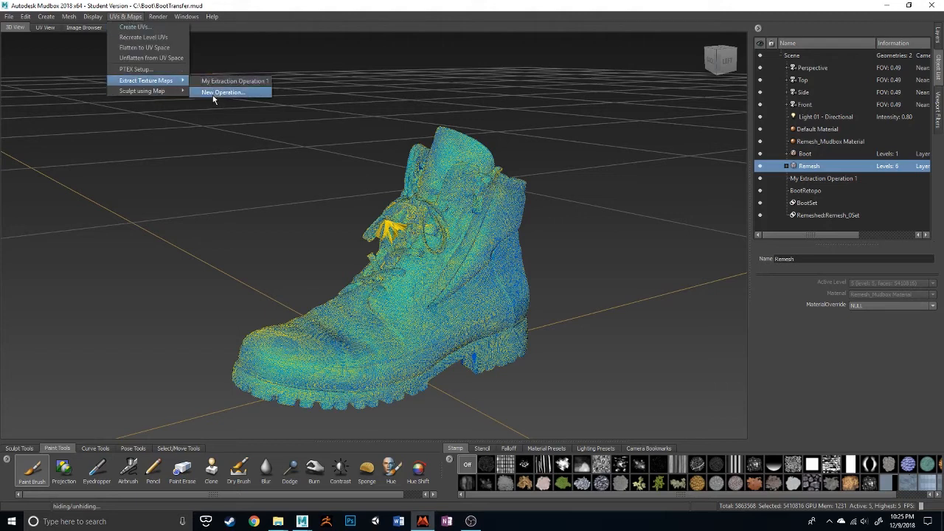
click(213, 96)
click(397, 221)
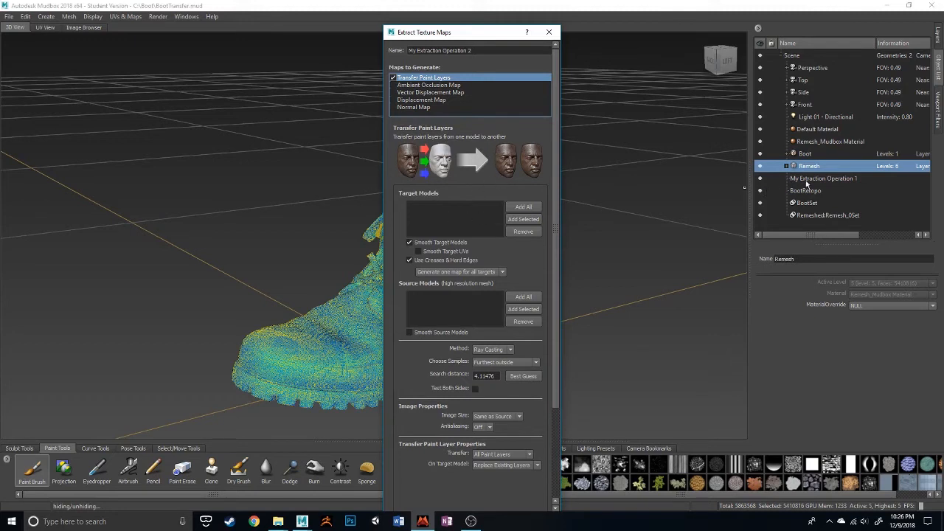
double_click(809, 167)
click(518, 219)
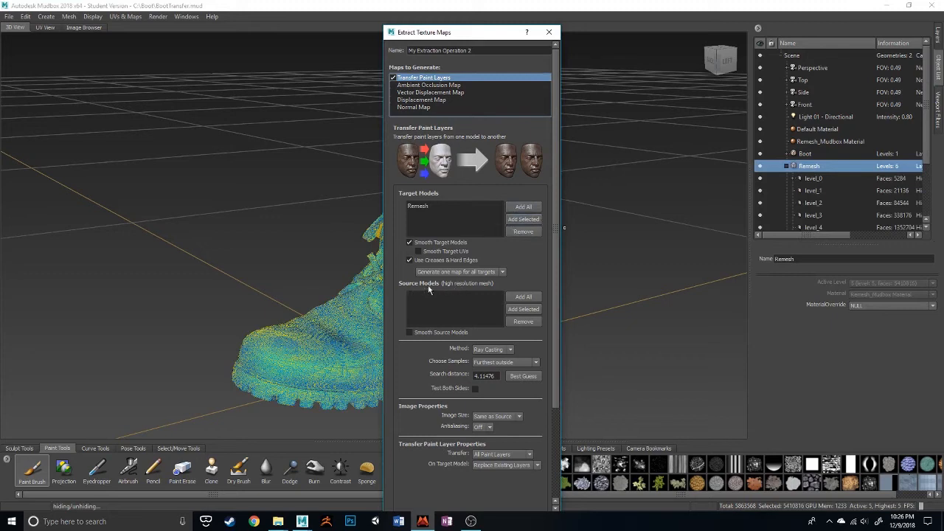
- Add the Boot mesh as the source model of the paint layer transfer
click(804, 154)
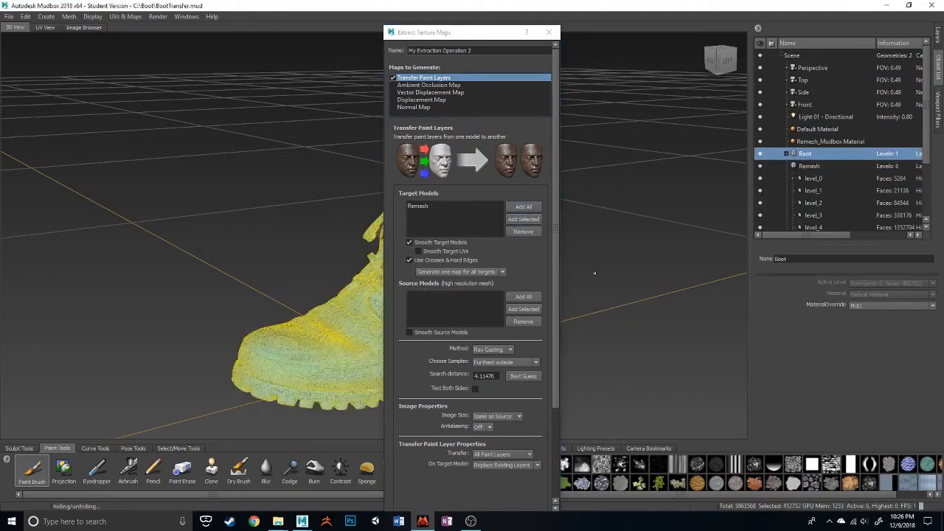
click(519, 309)
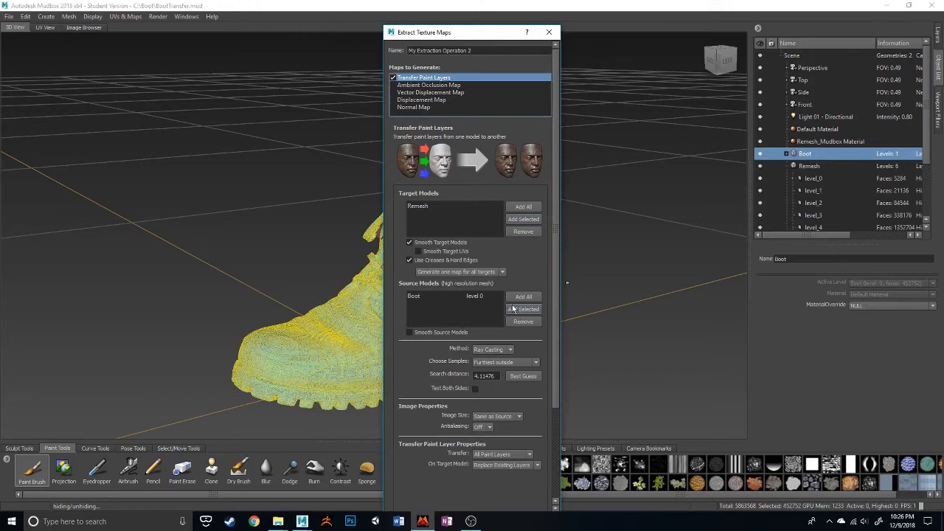
click(423, 208)
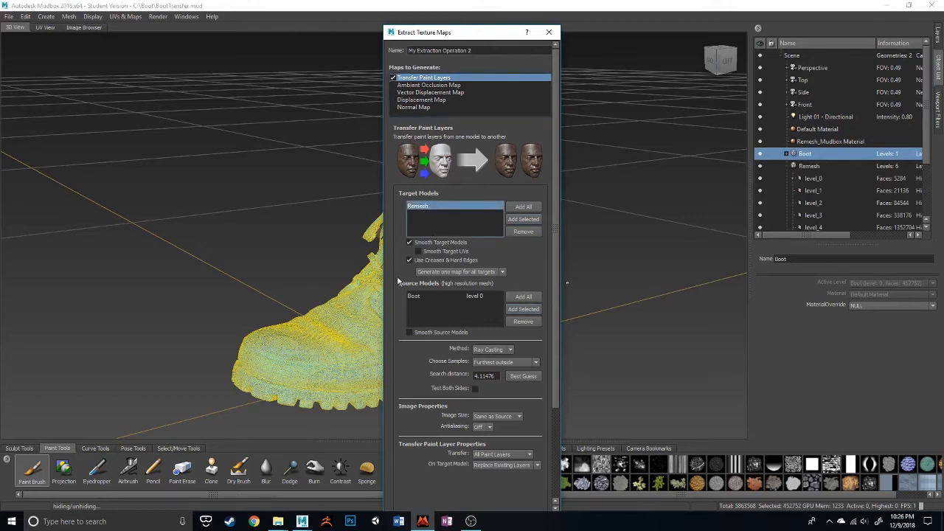
- Set the transfer's image size to 2048x2048 and antialiasing to 2X, and close the extraction settings
scroll(401, 317, down, 2)
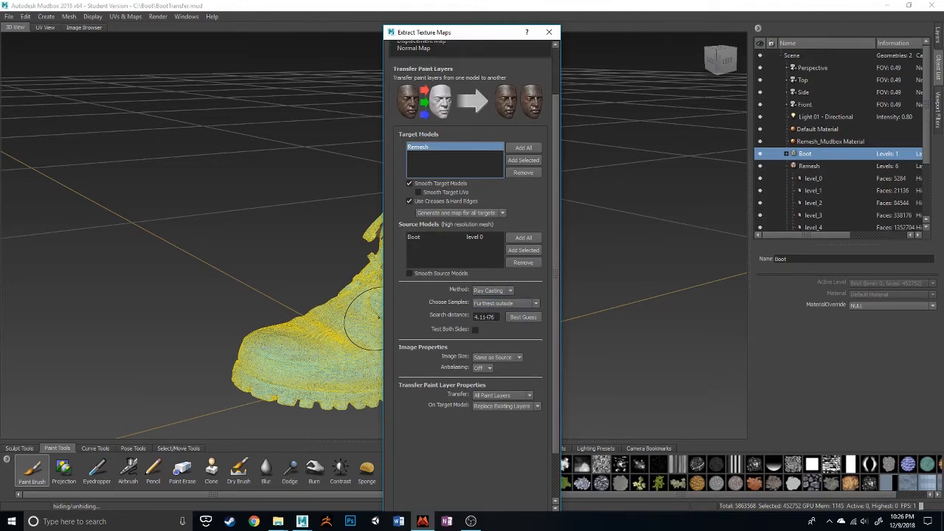
mouse_move(451, 317)
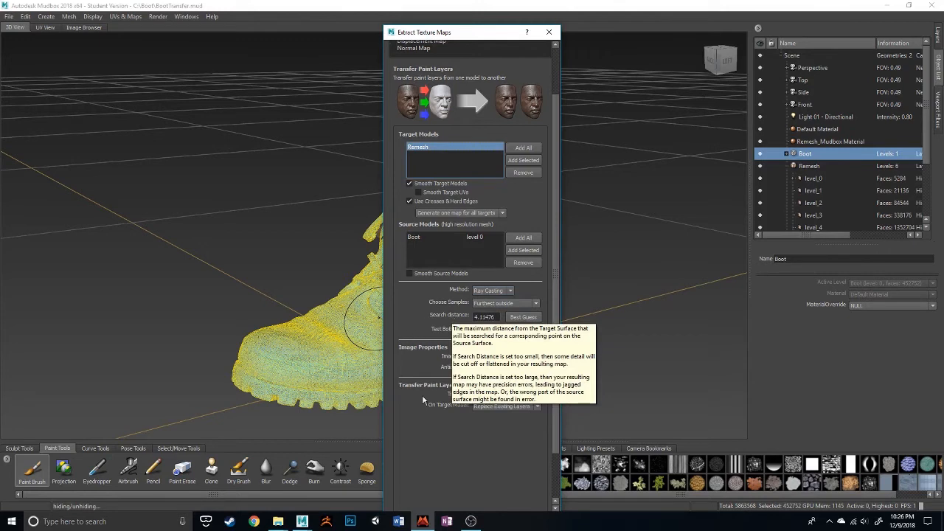
click(520, 358)
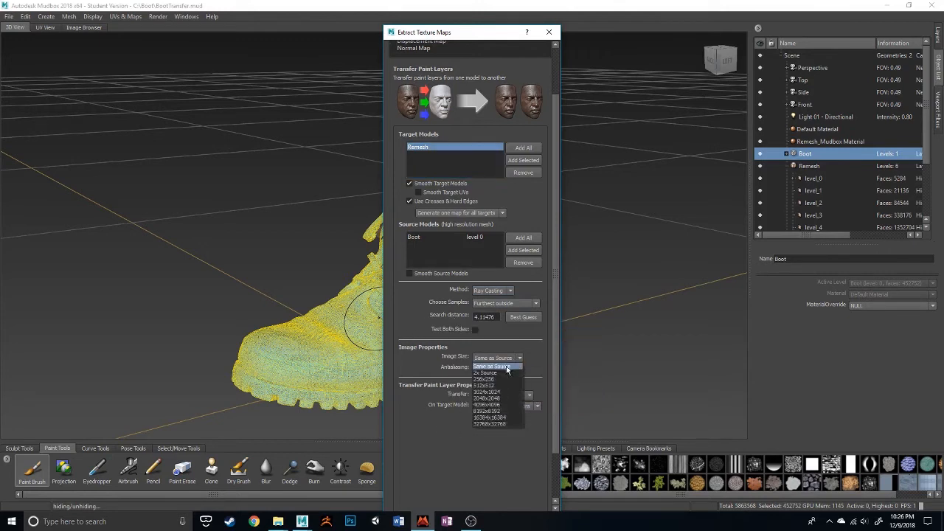
click(496, 402)
click(483, 368)
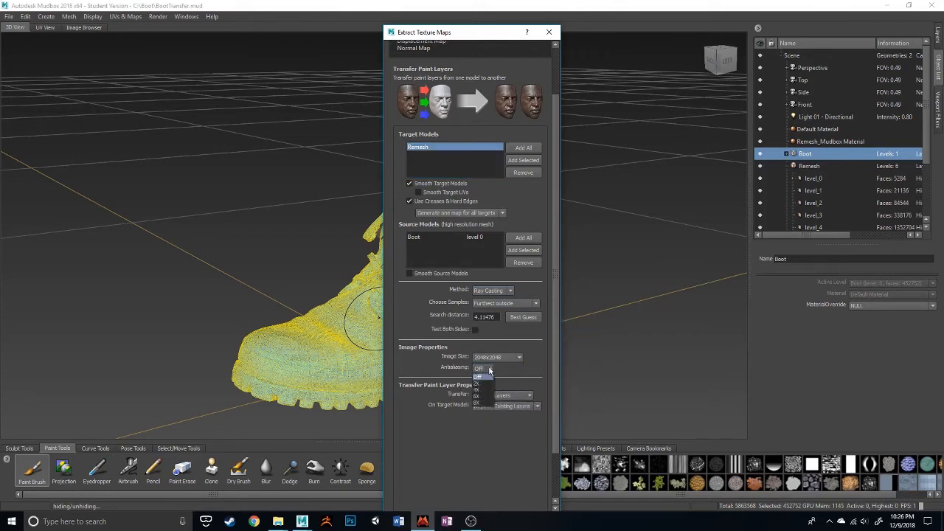
click(484, 384)
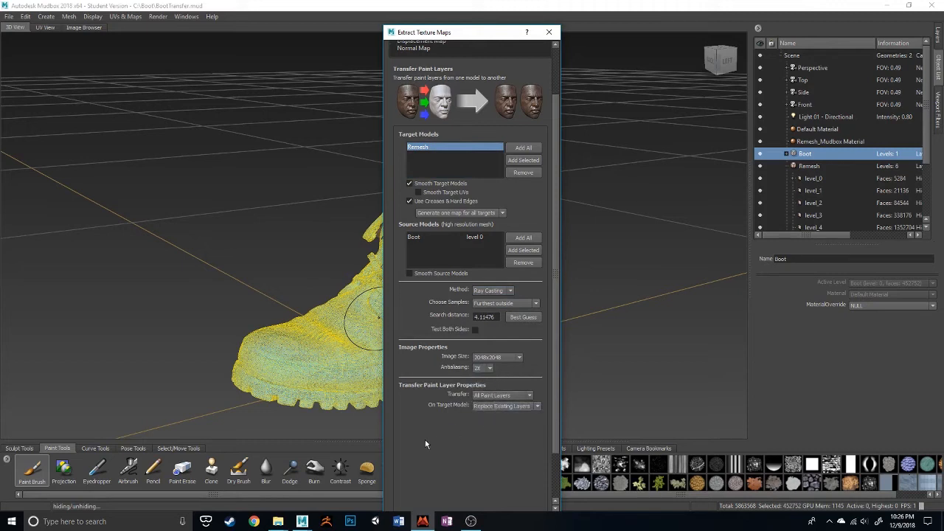
scroll(432, 435, down, 1)
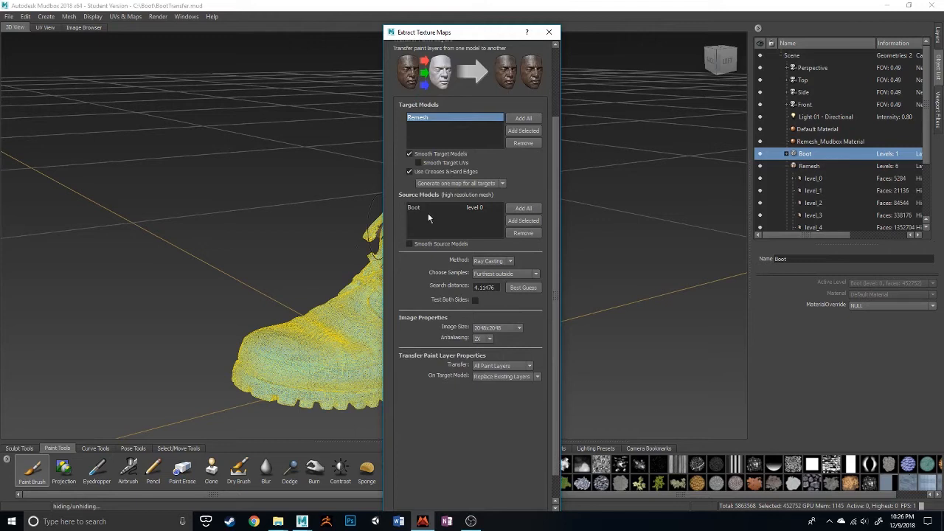
scroll(432, 416, down, 1)
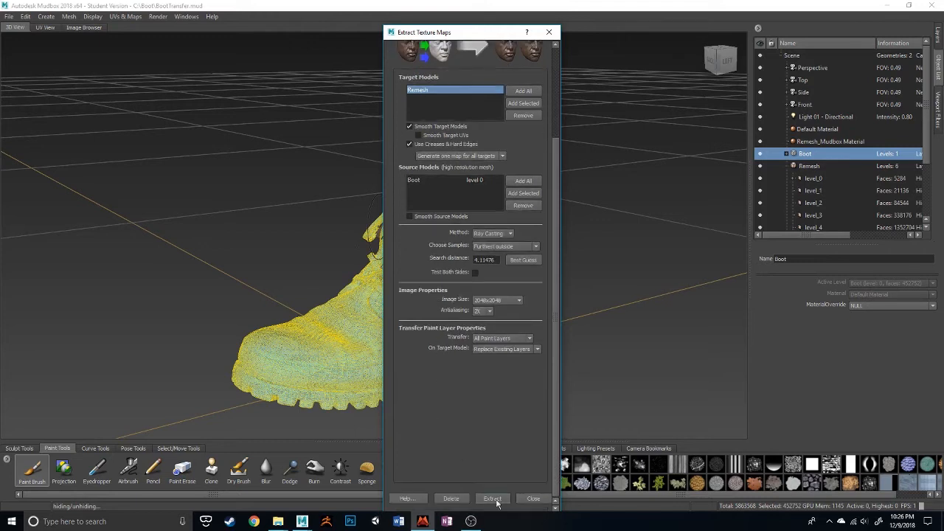
click(531, 499)
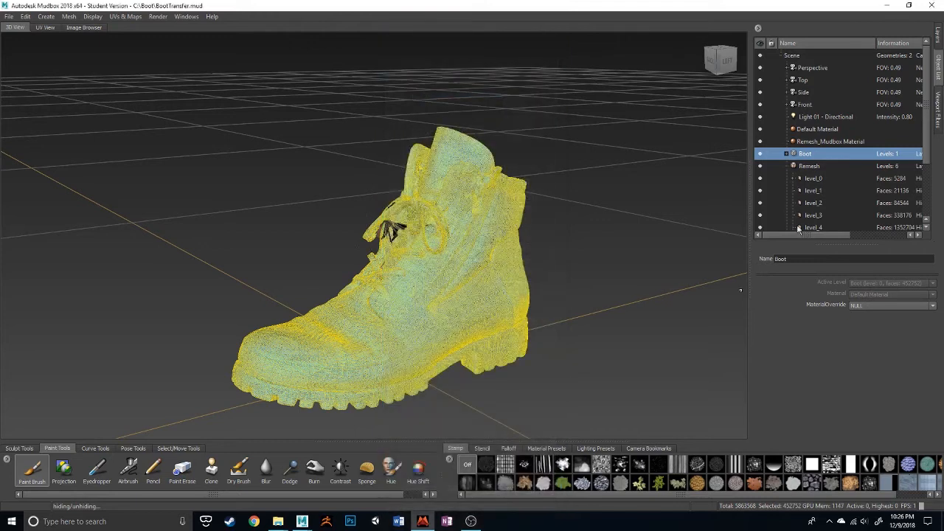
- Hide the Boot mesh, show the Remesh mesh's guess_sharp diffuse paint layer, and deselect the mesh
click(760, 154)
click(824, 165)
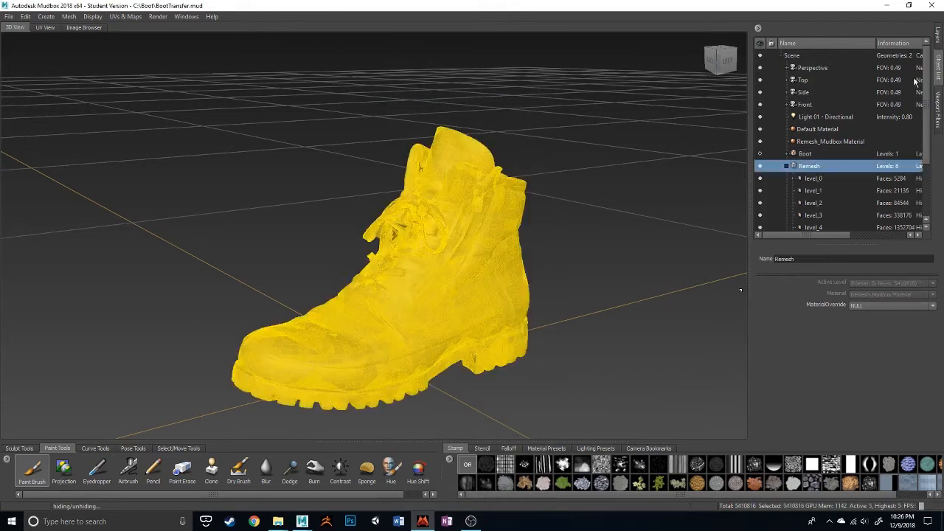
click(937, 35)
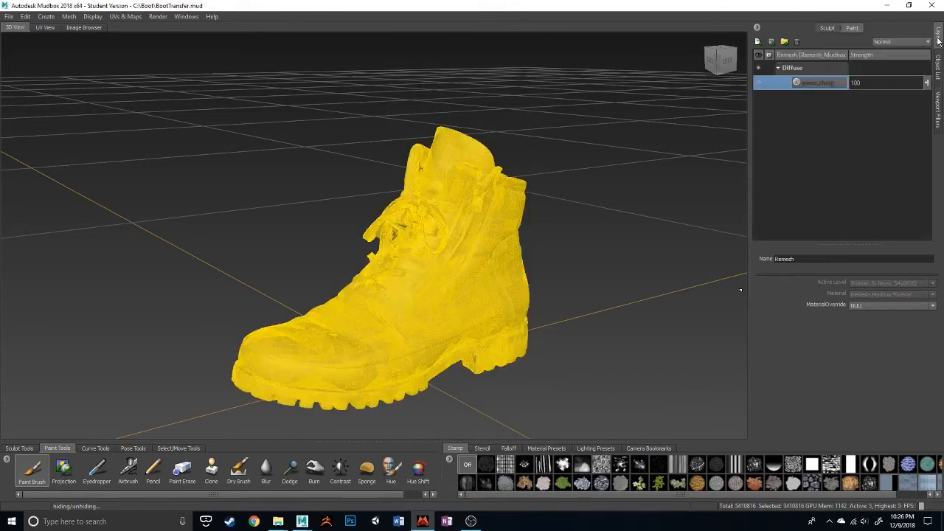
click(758, 83)
right_drag(486, 228, 464, 230)
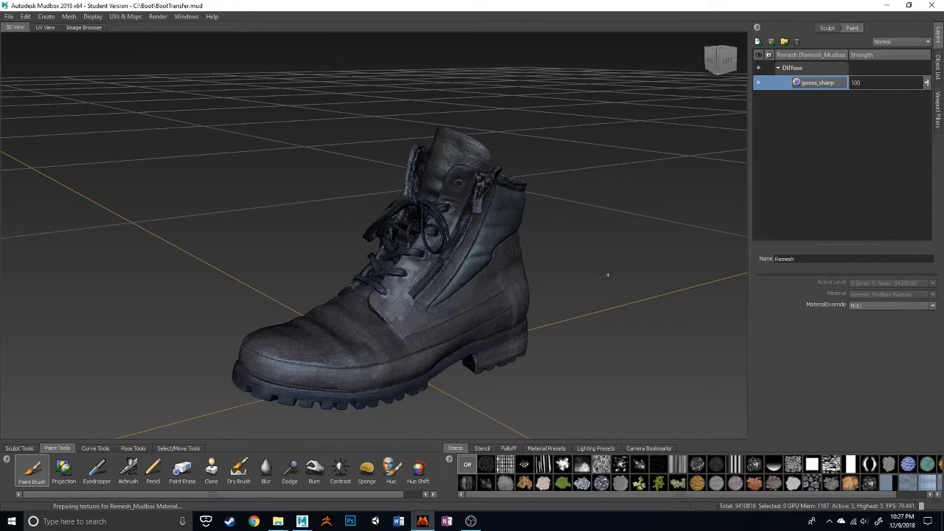
- Examine the textured Remesh boot up close around the zipper, laces and heel, and return to a full view
alt+drag(606, 269, 509, 247)
alt+right_drag(509, 247, 649, 288)
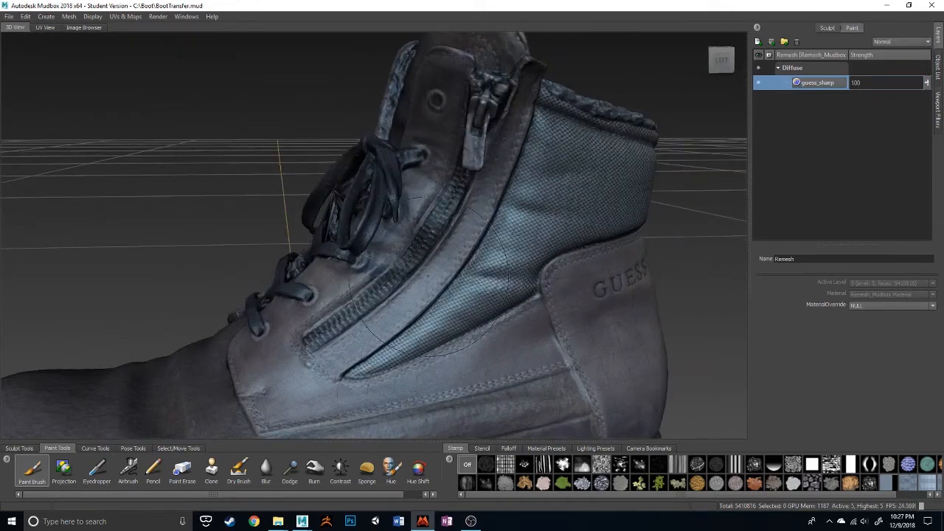
alt+drag(195, 145, 333, 240)
alt+middle_drag(334, 240, 69, 71)
alt+middle_drag(529, 107, 594, 210)
alt+drag(594, 210, 615, 221)
alt+right_drag(615, 222, 536, 253)
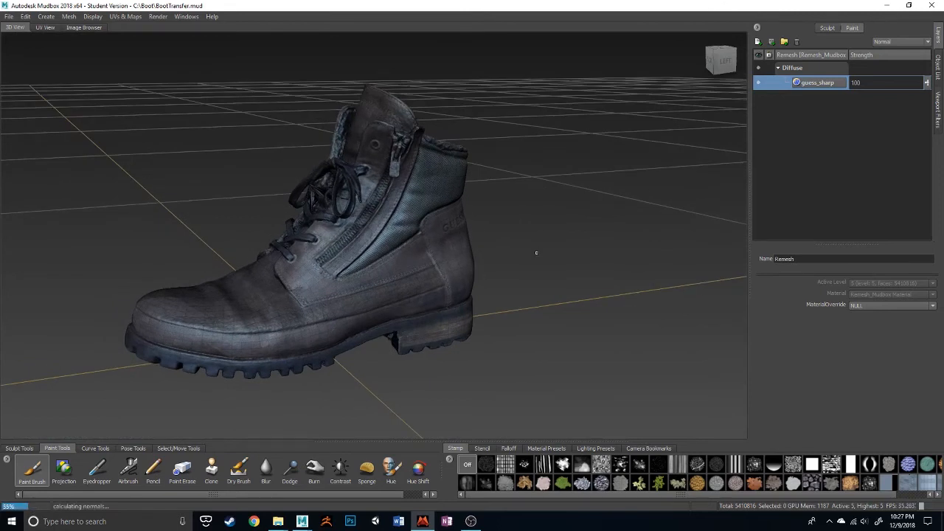
- Step the Remesh mesh down to subdivision level 0 and view the Diffuse channel's export options without exporting
key(Page_Down)
key(Page_Down)
key(Page_Down)
key(Page_Down)
key(Page_Down)
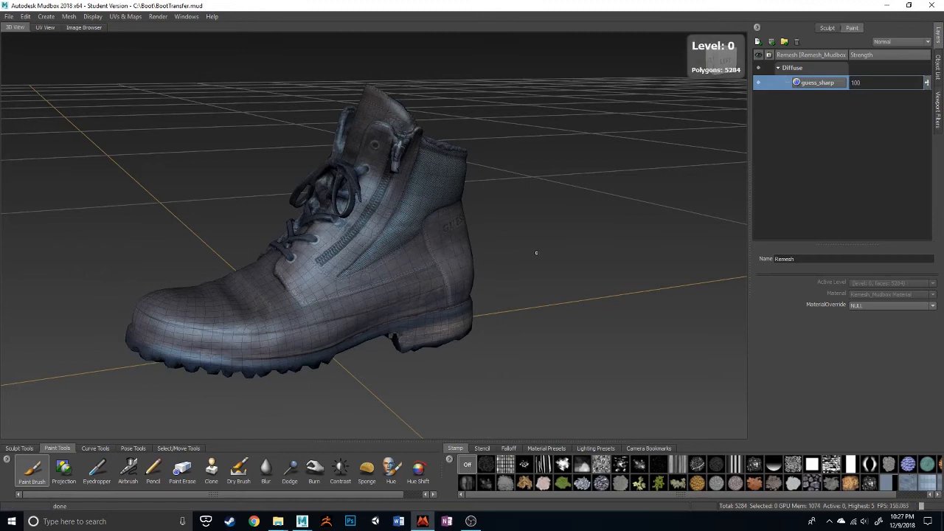
alt+drag(536, 253, 528, 210)
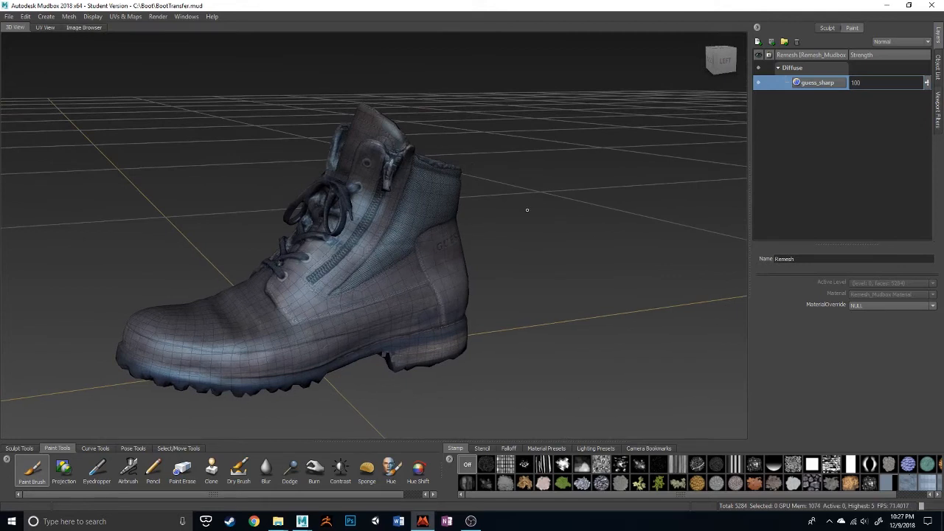
right_click(803, 70)
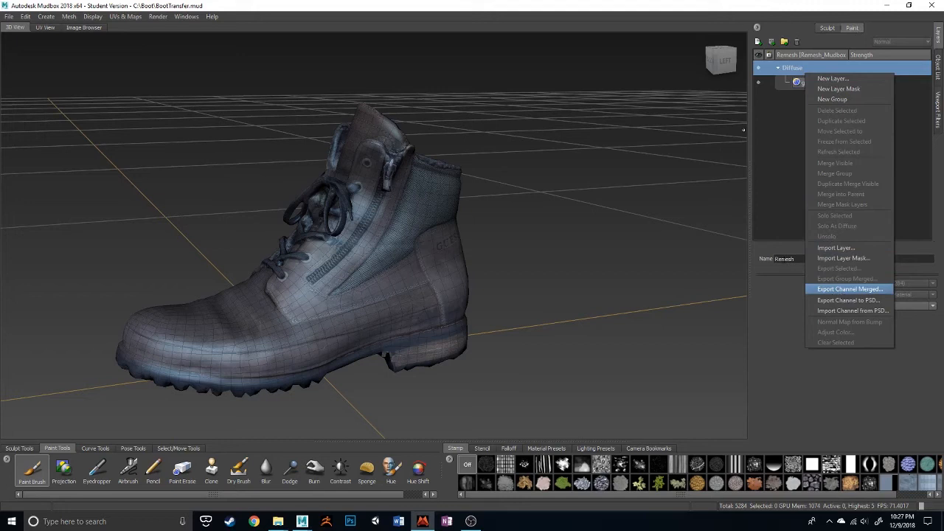
click(767, 140)
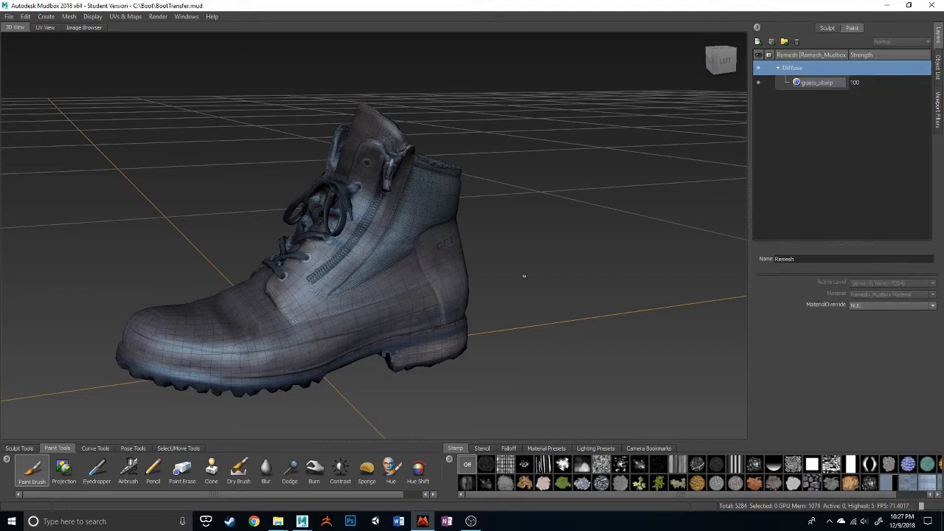
- Raise the Remesh mesh to subdivision level 5 and start a new extraction operation for a Normal Map
key(shift+d)
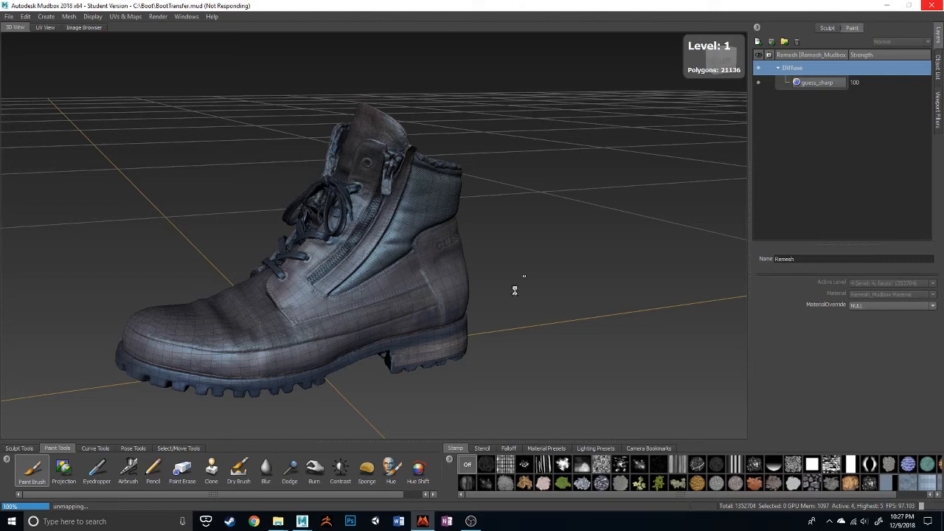
click(130, 16)
mouse_move(177, 80)
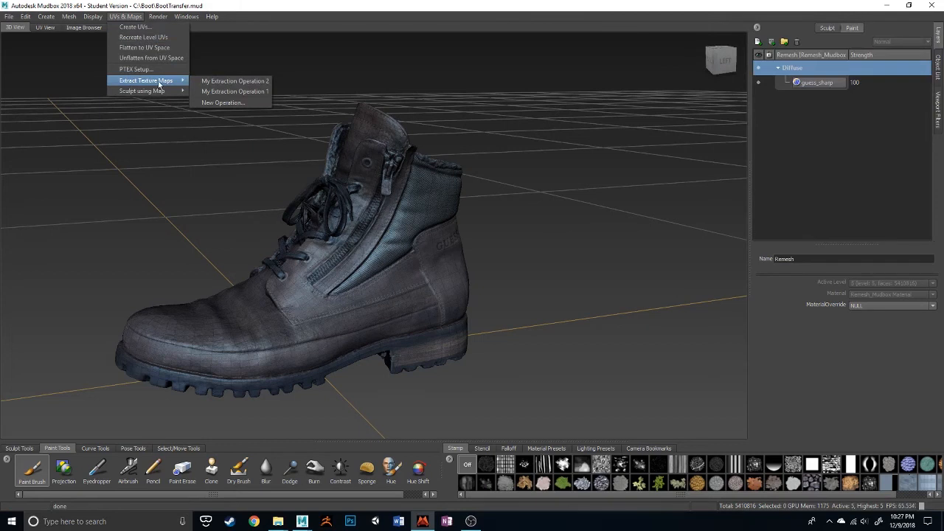
click(221, 102)
click(398, 251)
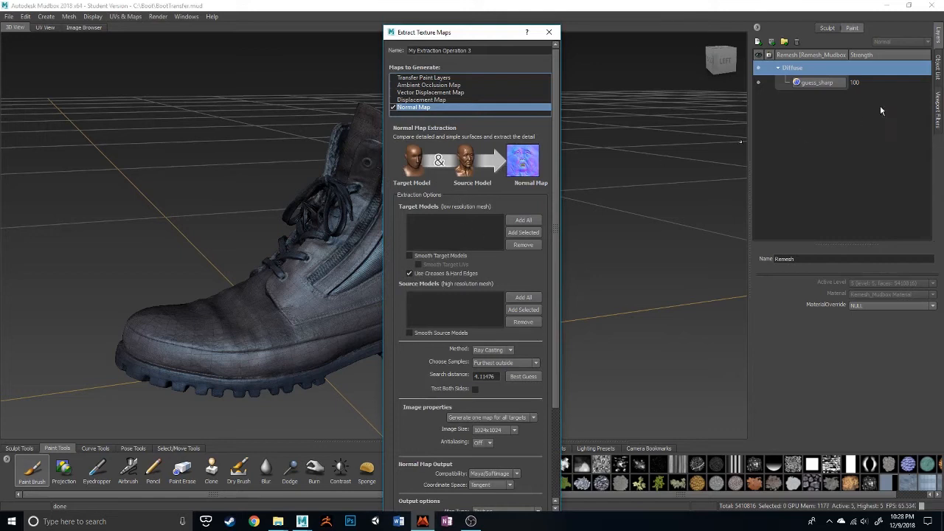
- Add Remesh level 0 as the normal map's target model and Remesh level 5 as its source model
click(938, 66)
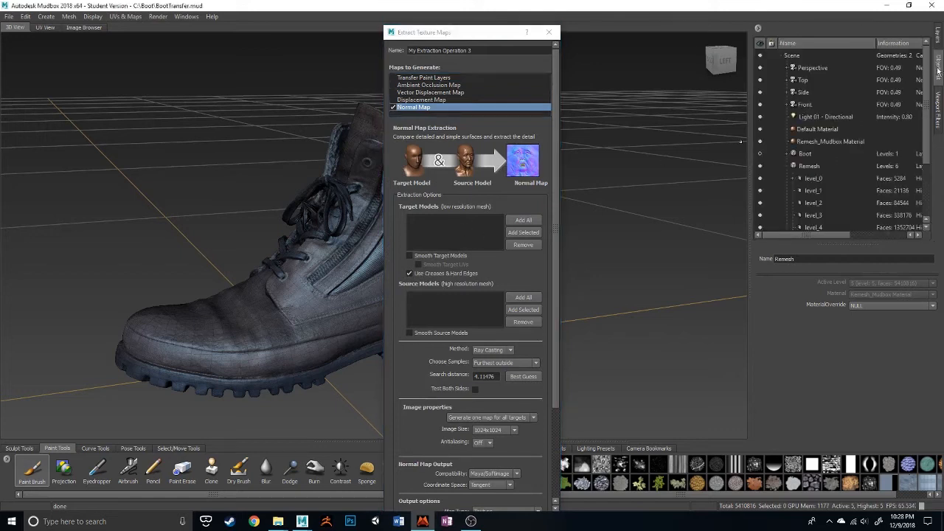
click(790, 167)
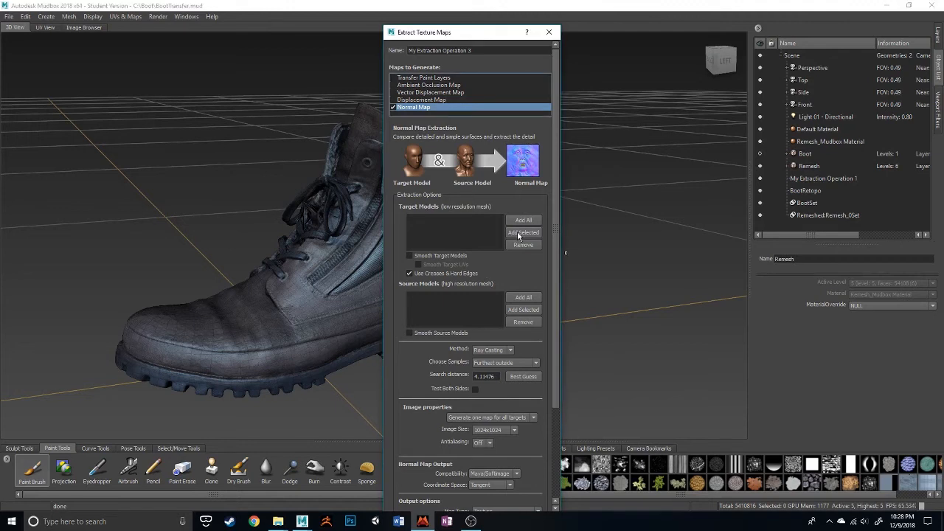
click(806, 167)
click(525, 233)
click(512, 310)
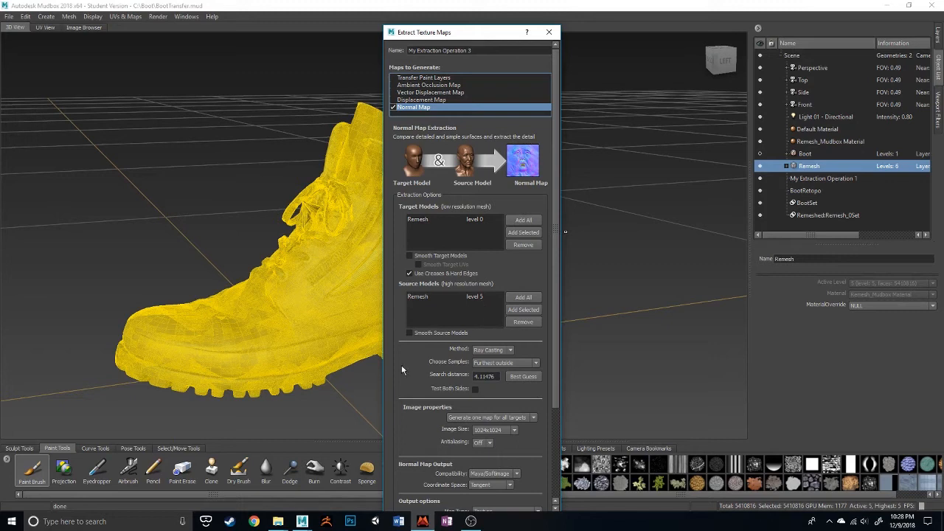
- Set the normal map's image size to 2048x2048 and antialiasing to 2X, keeping the Tangent coordinate space
scroll(484, 317, down, 2)
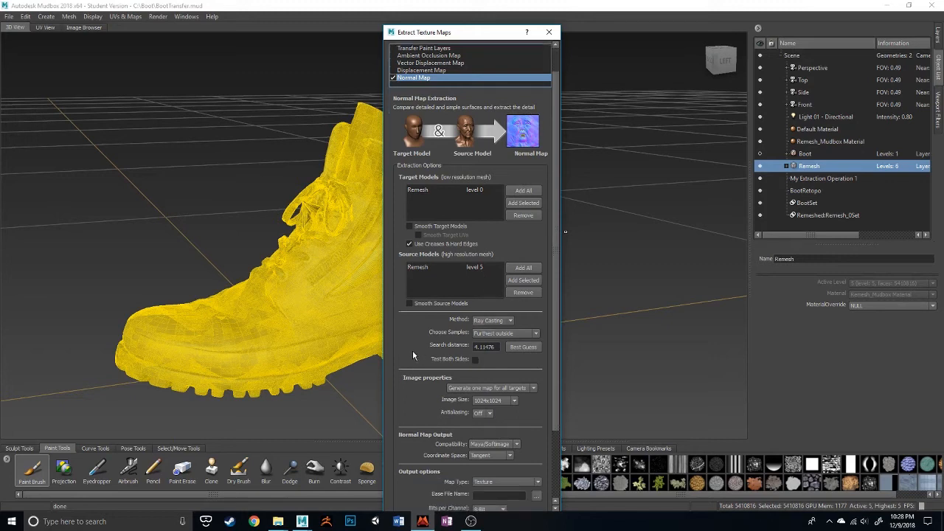
scroll(479, 331, down, 3)
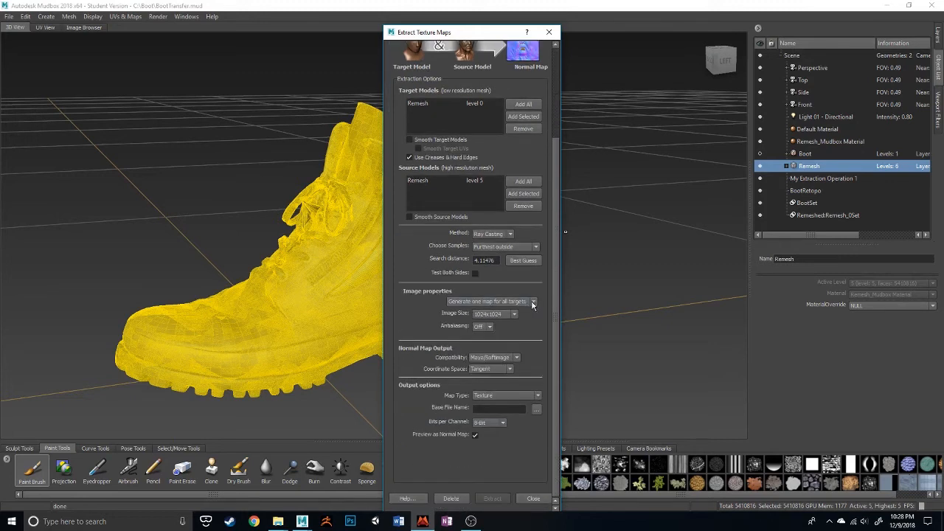
click(514, 314)
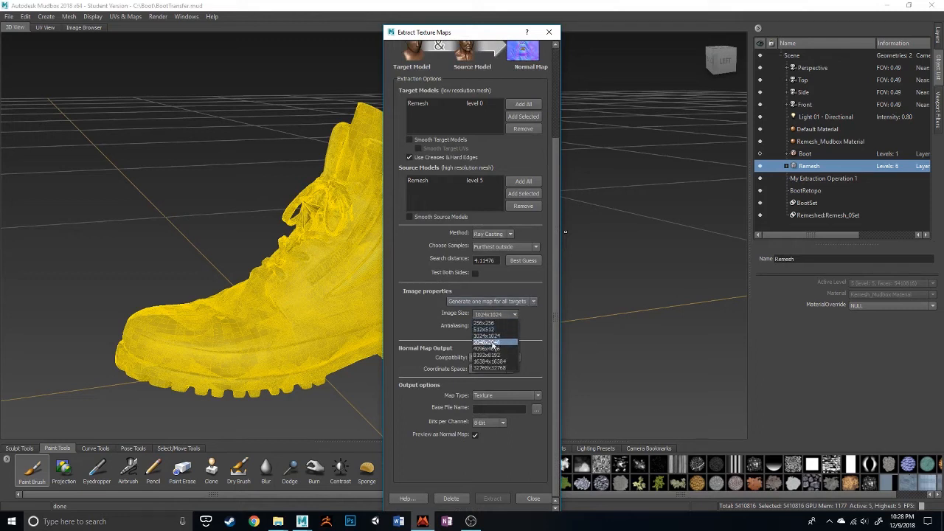
click(492, 336)
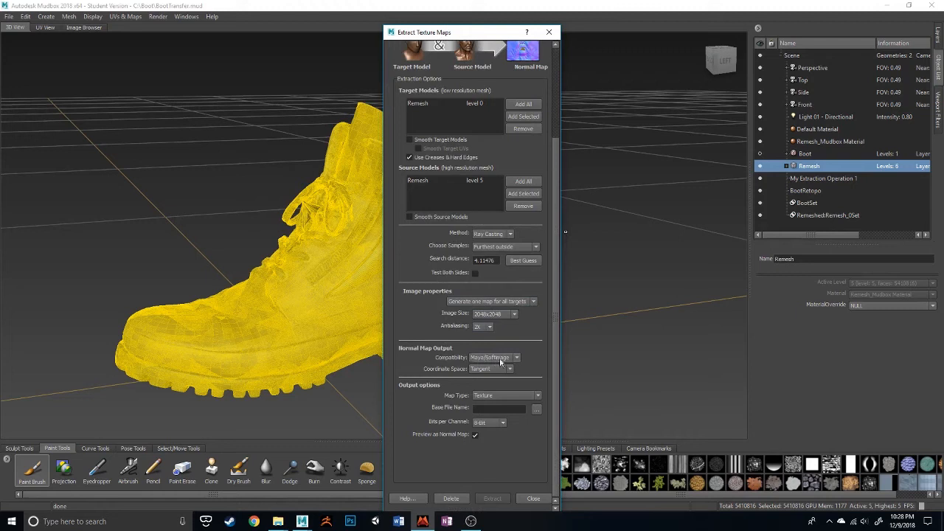
click(503, 369)
- Set the normal map's output file to Normal as PNG in the OBJ export folder, replacing the existing file
click(536, 410)
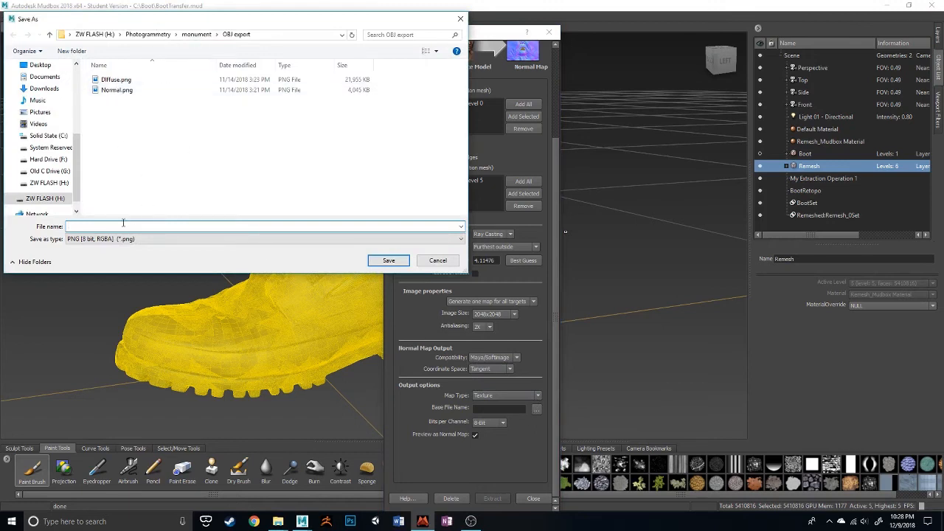
text(Normal)
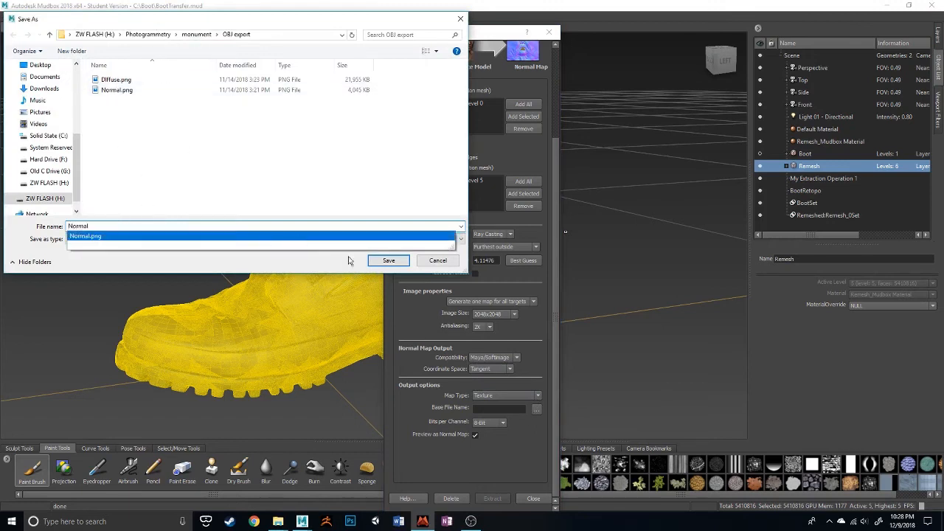
click(389, 260)
click(505, 262)
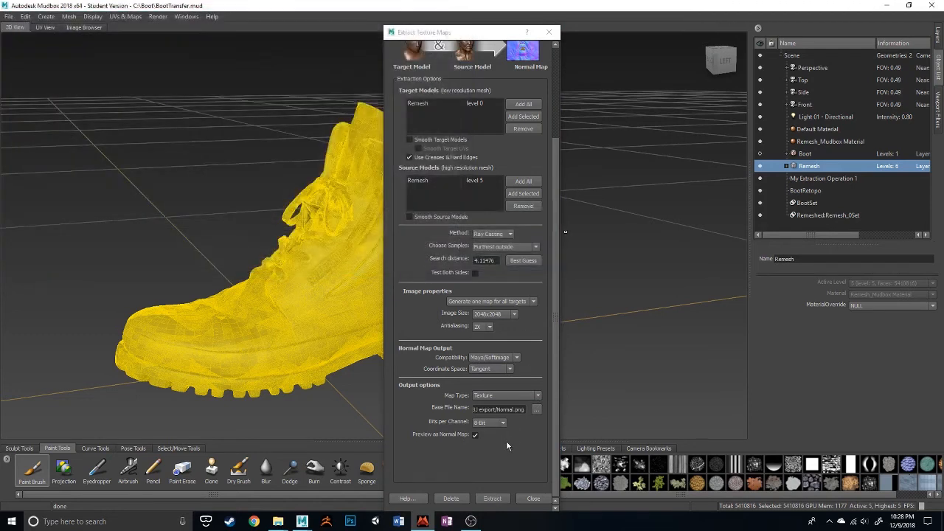
- Extract the normal map from the Remesh mesh and dismiss the extraction results
click(474, 434)
click(492, 499)
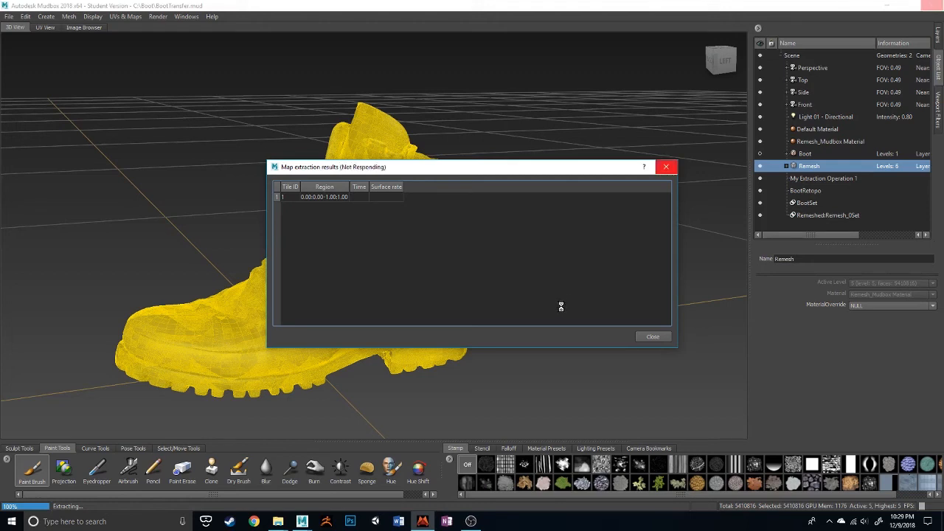
click(478, 270)
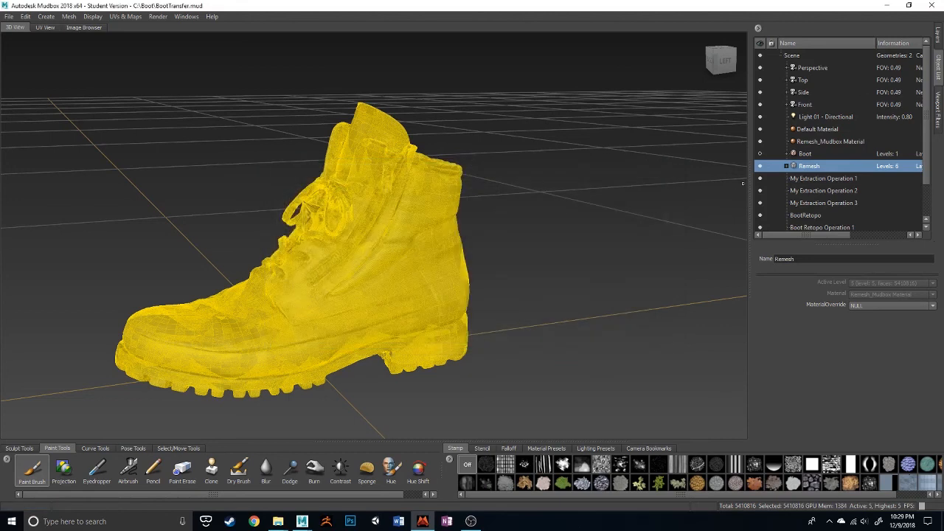
- Clear the mesh selection and toggle the Normal Map channel's visibility in the paint layers to compare its effect on the boot
click(939, 34)
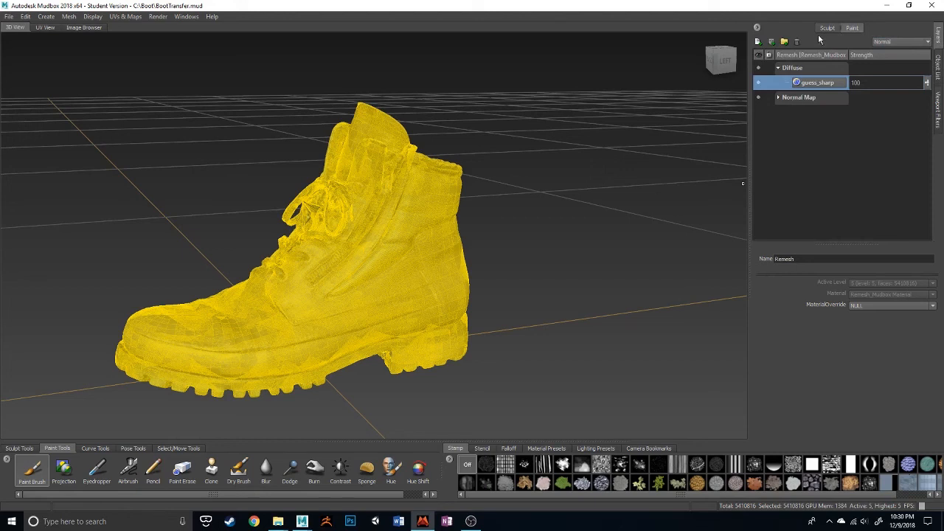
right_drag(442, 225, 401, 220)
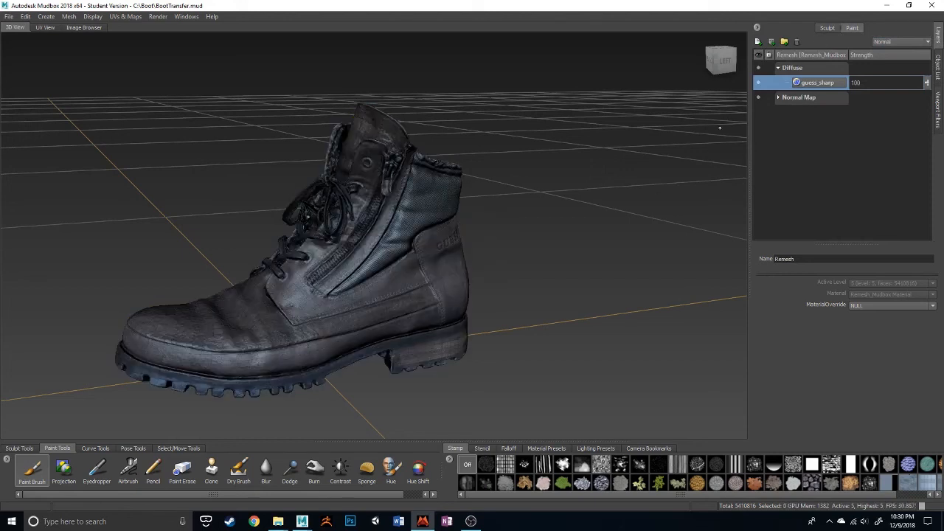
click(759, 97)
click(759, 97)
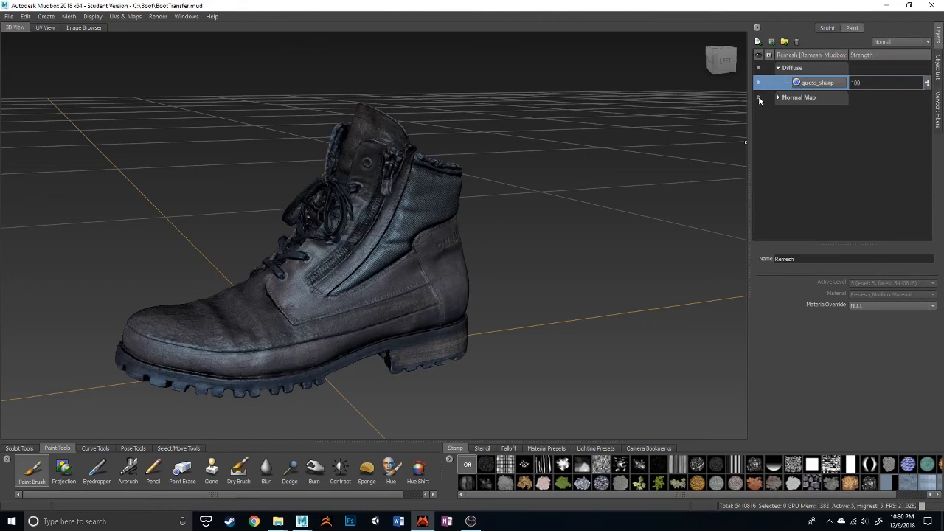
click(758, 97)
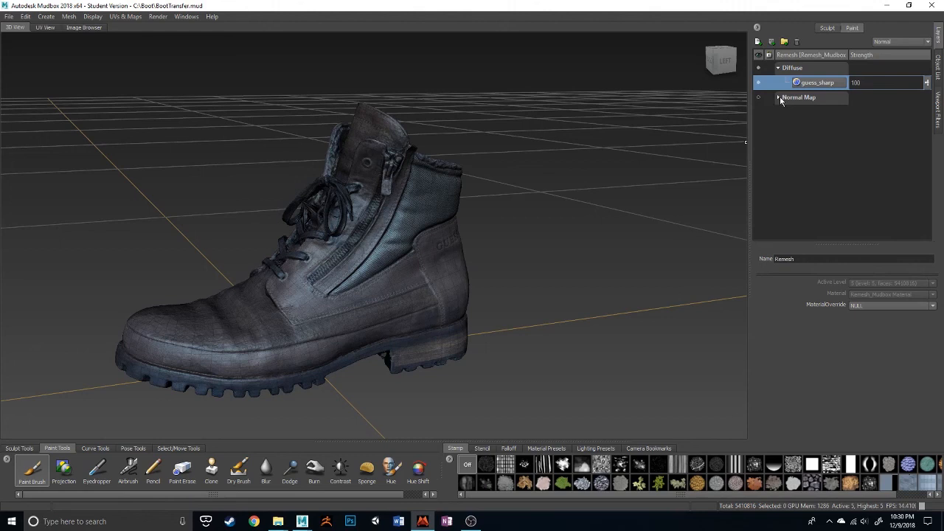
click(778, 97)
click(759, 113)
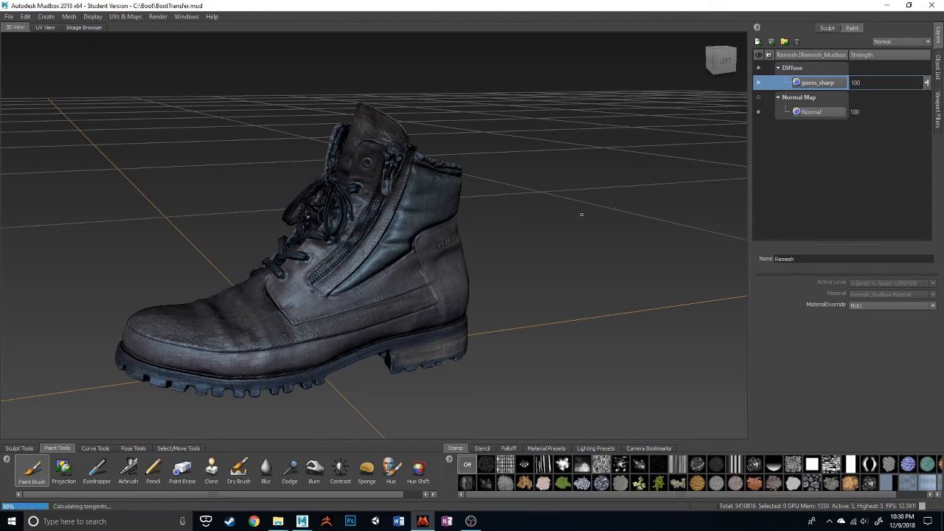
- Step the Remesh mesh down to subdivision level 0
key(Page_Down)
key(Page_Down)
key(Page_Down)
key(Page_Down)
key(Page_Down)
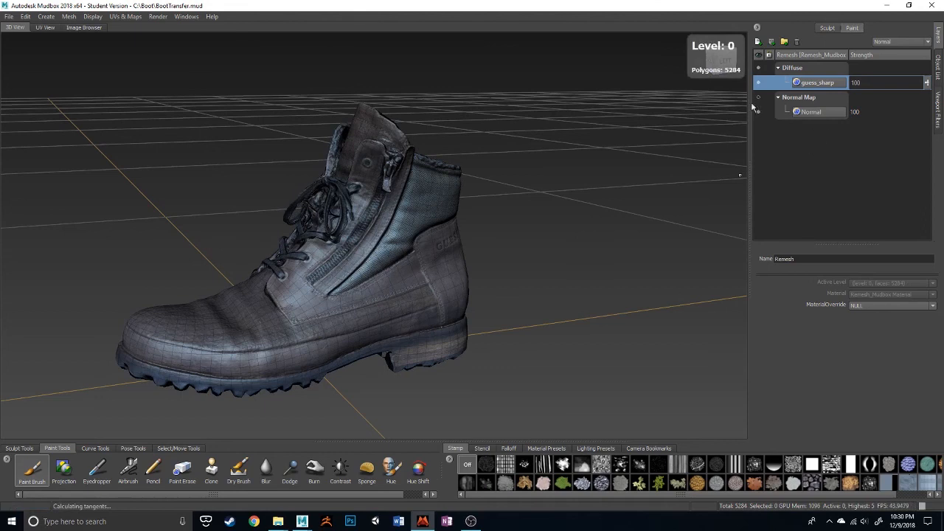
- Compare the level 0 boot with and without the Normal layer and view the Normal Map channel's merged export option
click(758, 111)
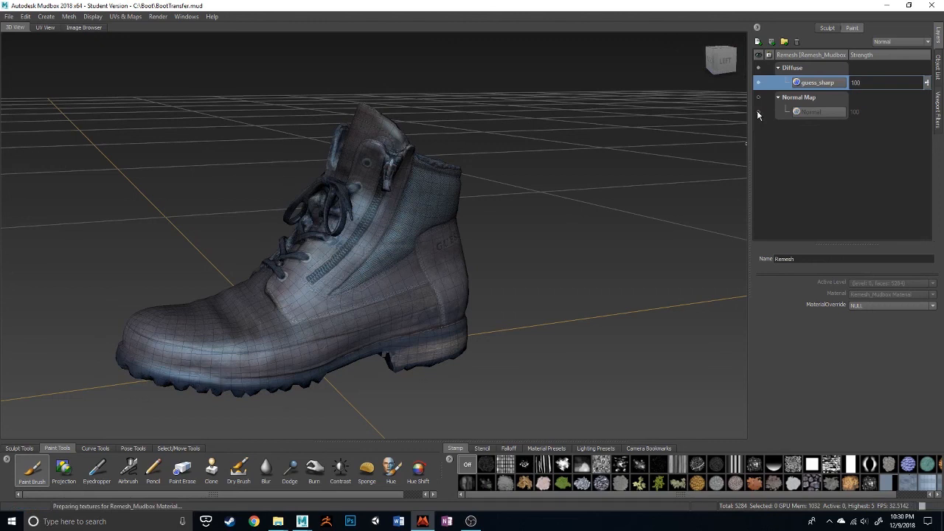
click(758, 111)
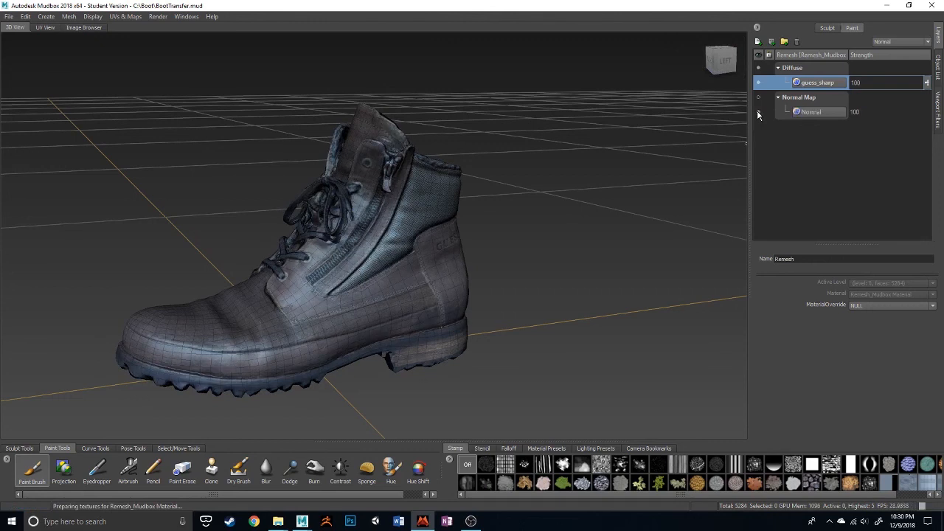
right_click(800, 98)
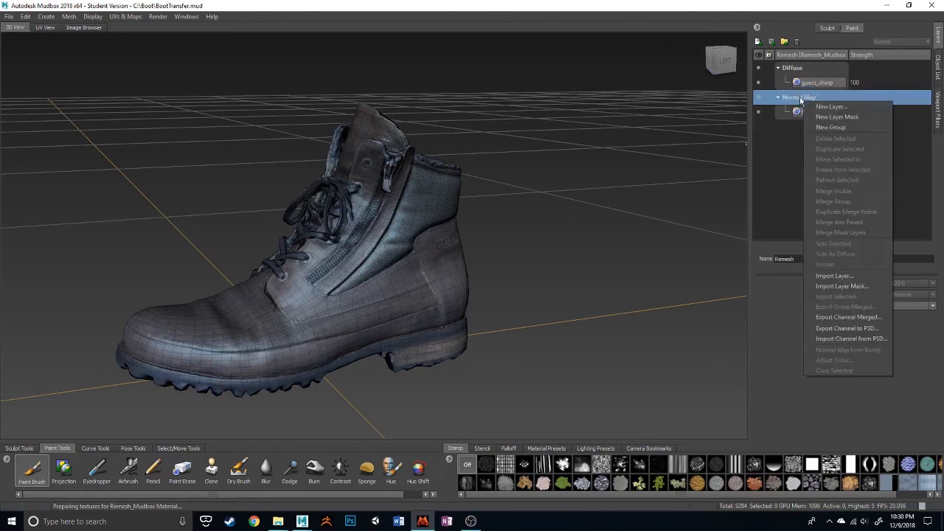
click(840, 317)
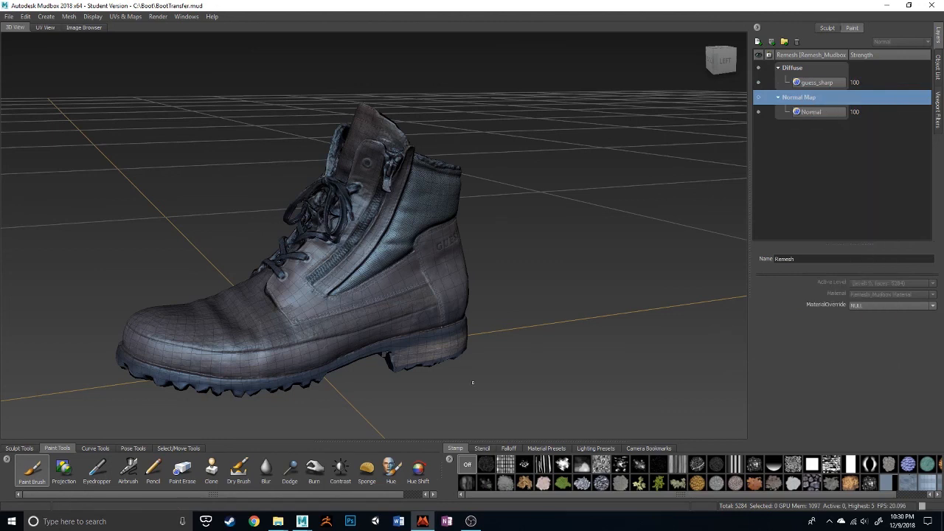
- Switch to Maya, assign a new Lambert material to the Remesh_0 mesh and open that material's attributes
mouse_move(302, 522)
click(333, 488)
click(497, 221)
right_drag(520, 216, 531, 488)
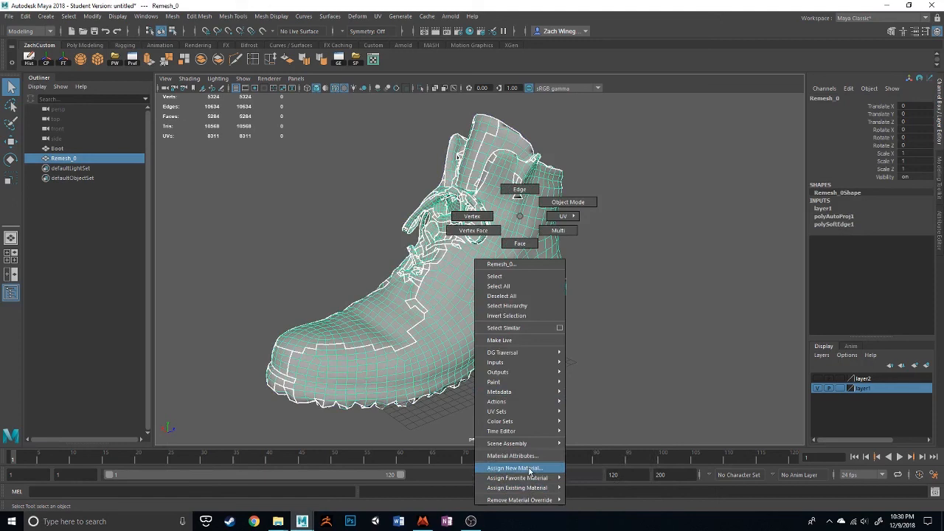
right_drag(542, 490, 594, 452)
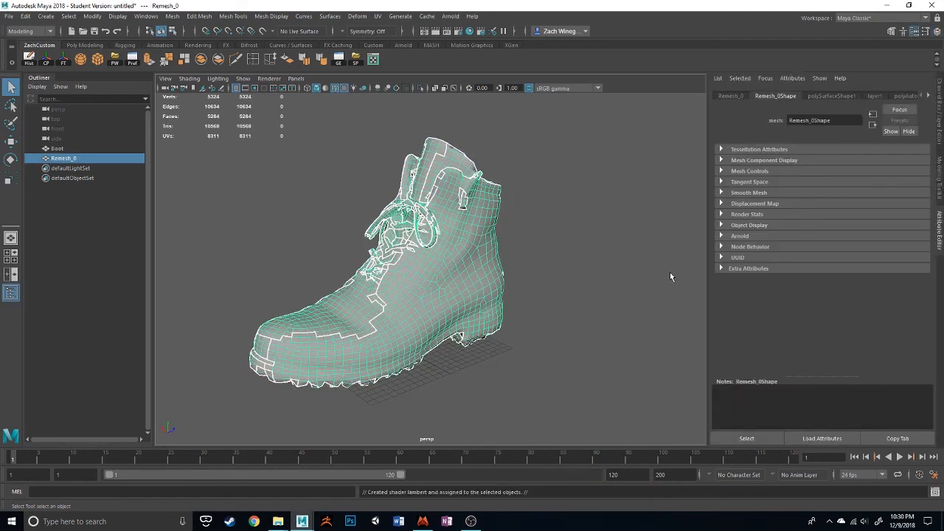
click(928, 95)
click(907, 96)
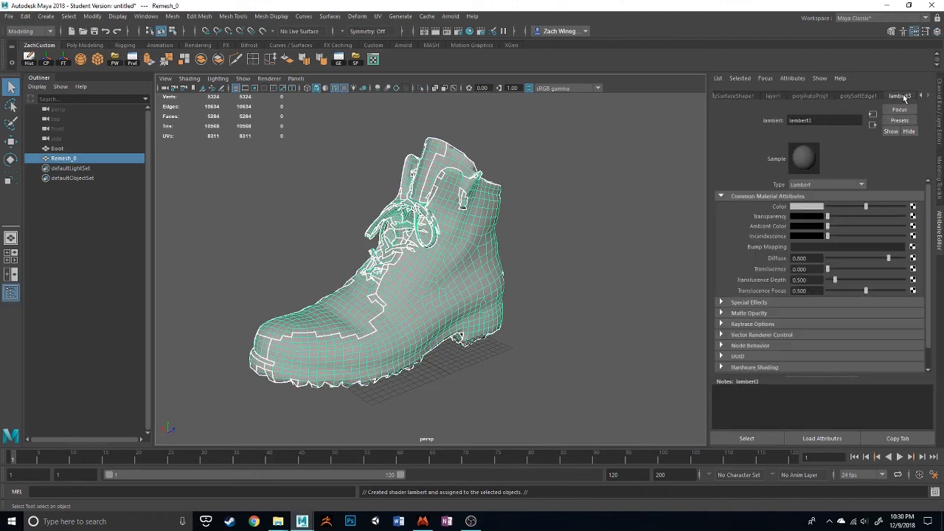
- View the texture types available for the Lambert's Color attribute without adding one
click(912, 206)
drag(427, 182, 587, 163)
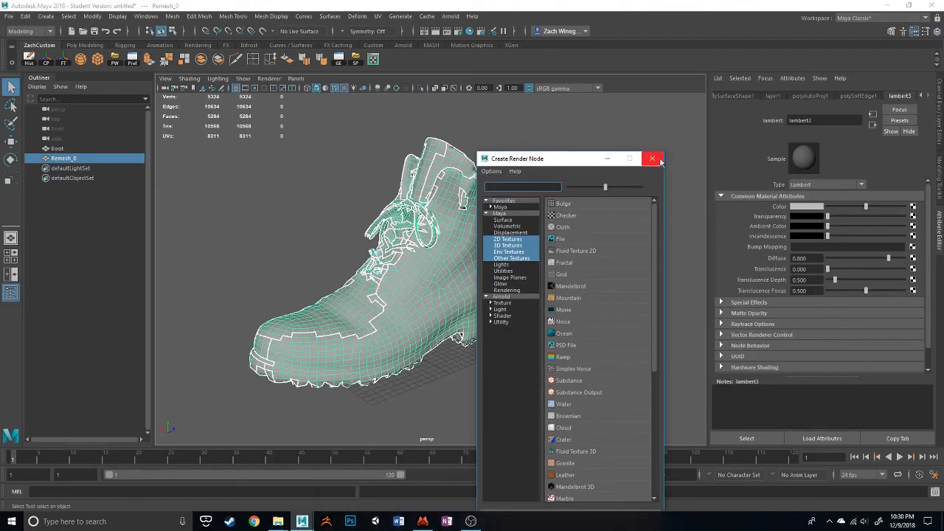
click(652, 158)
- Add a File texture to the Lambert's Bump Mapping and set the bump's use to Tangent Space Normals
click(913, 248)
click(564, 239)
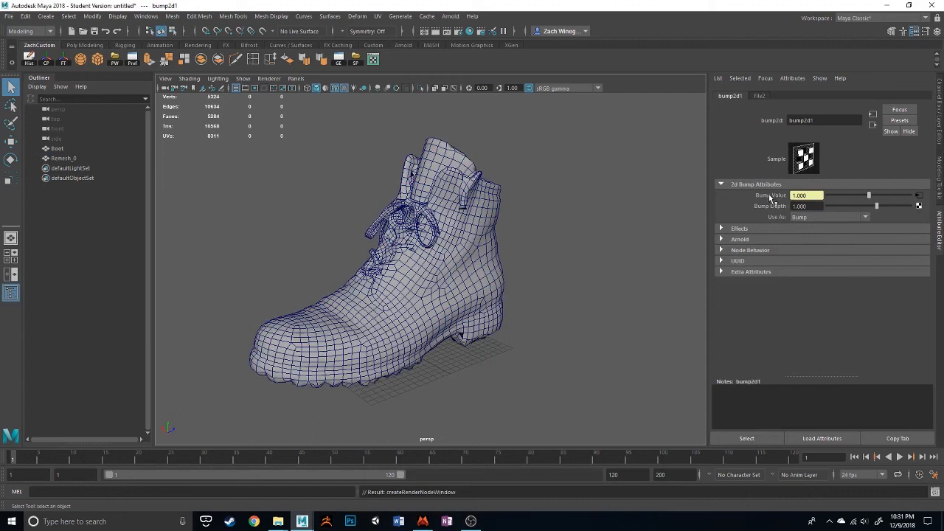
click(866, 216)
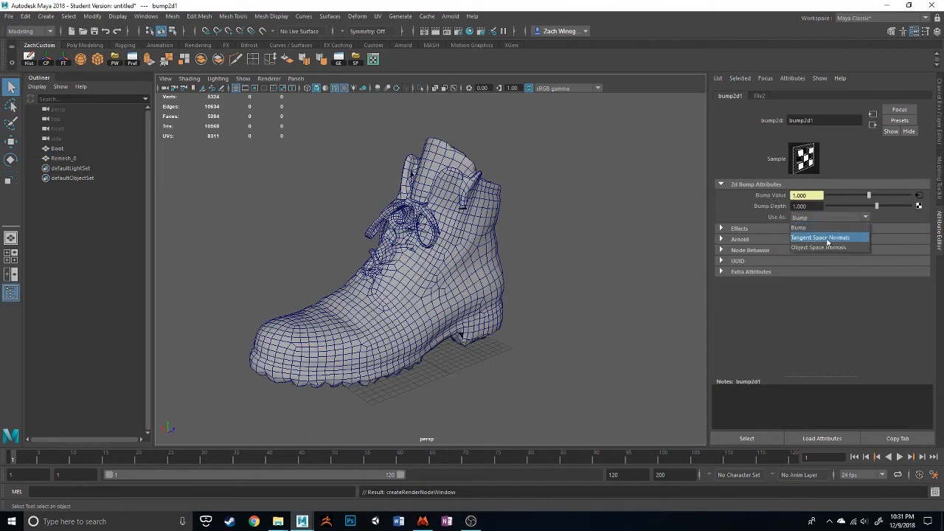
click(824, 238)
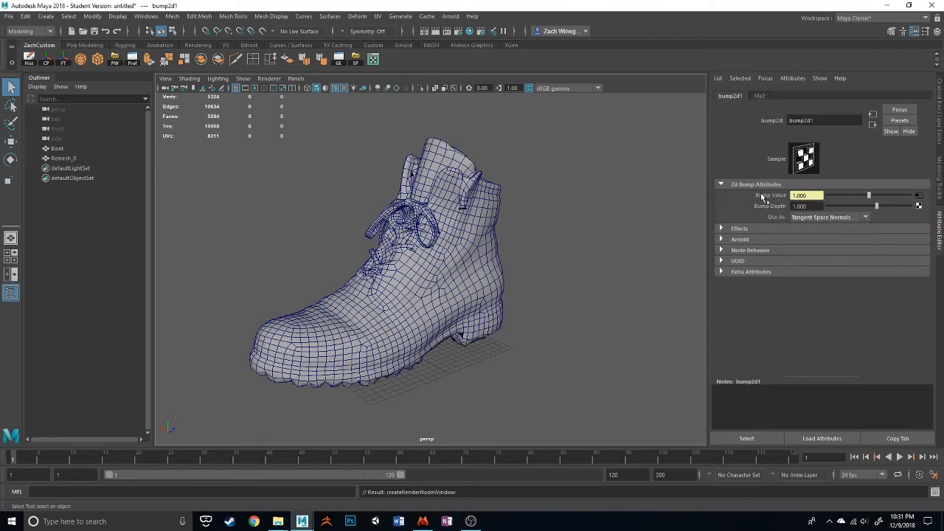
- Open the bump's File texture attributes and view the image browser without loading an image
click(917, 195)
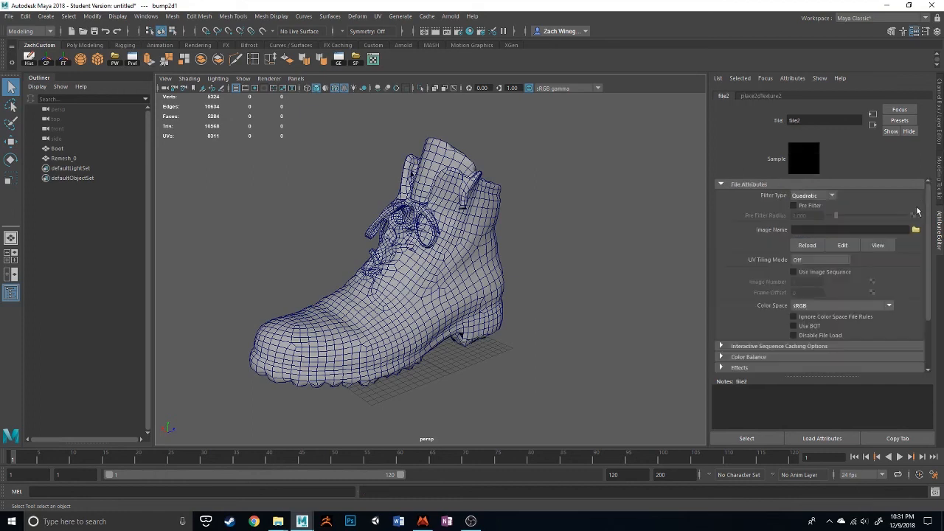
click(915, 230)
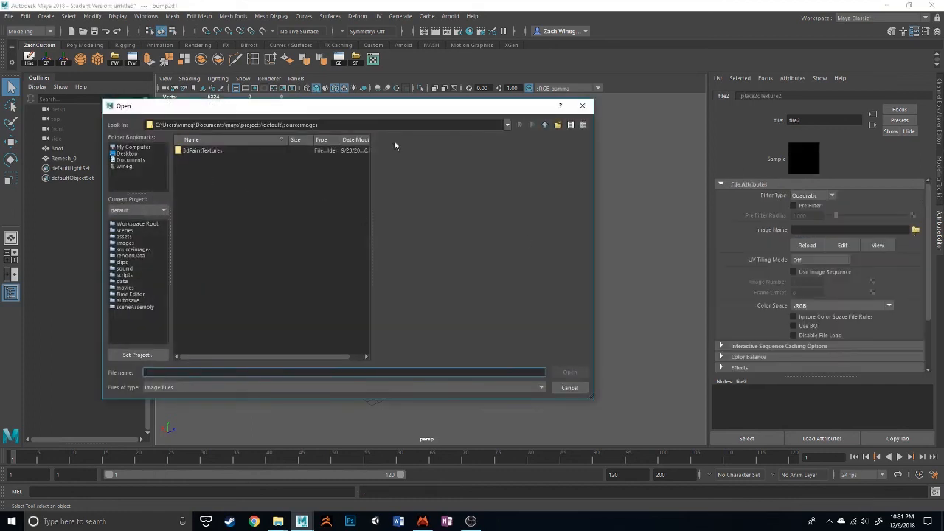
click(582, 108)
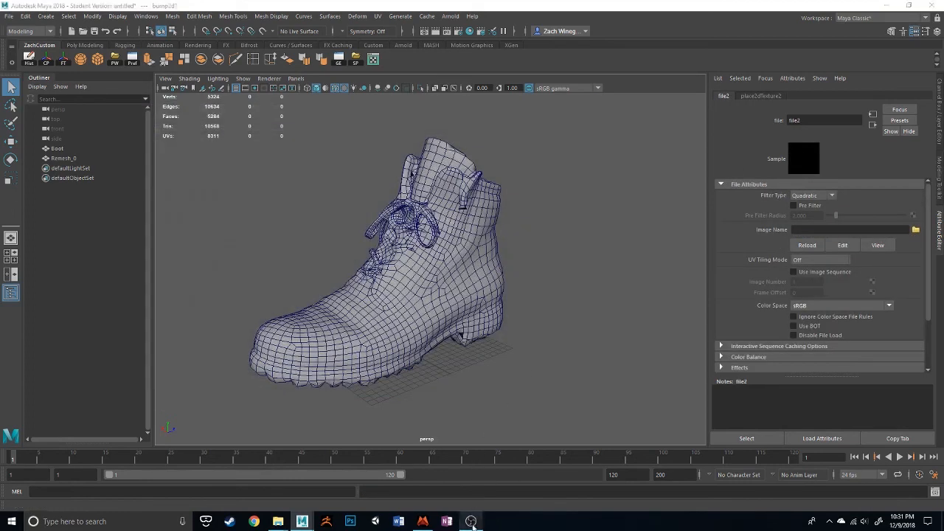